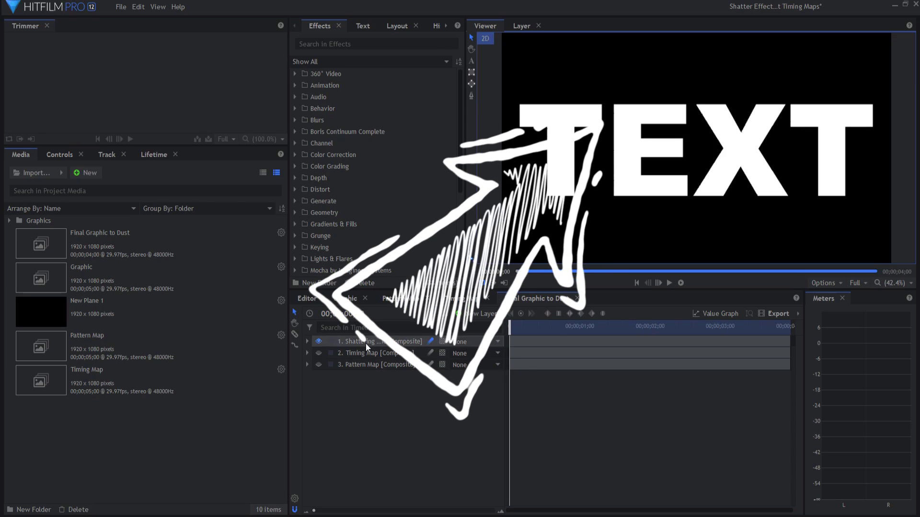
# Inspect the Graphic composite holding the TEXT layer and the Graphics media folder
pyautogui.click(344, 298)
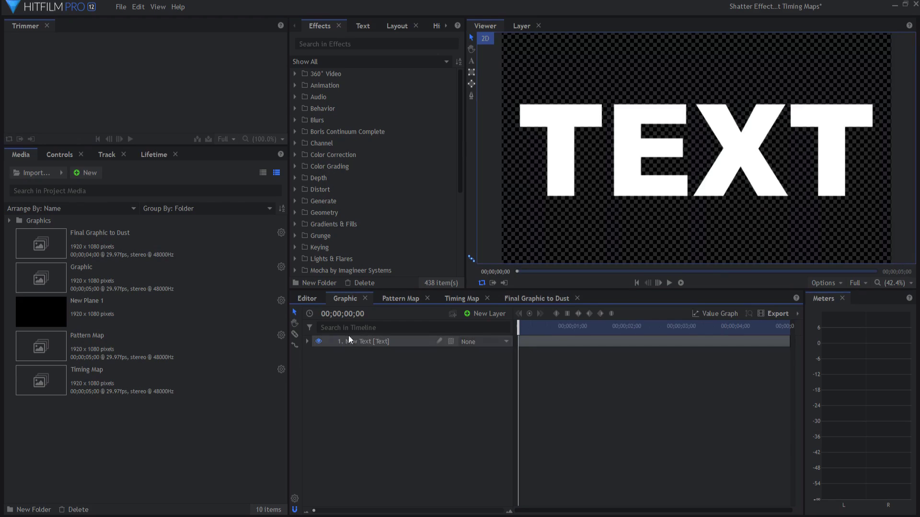
pyautogui.click(8, 221)
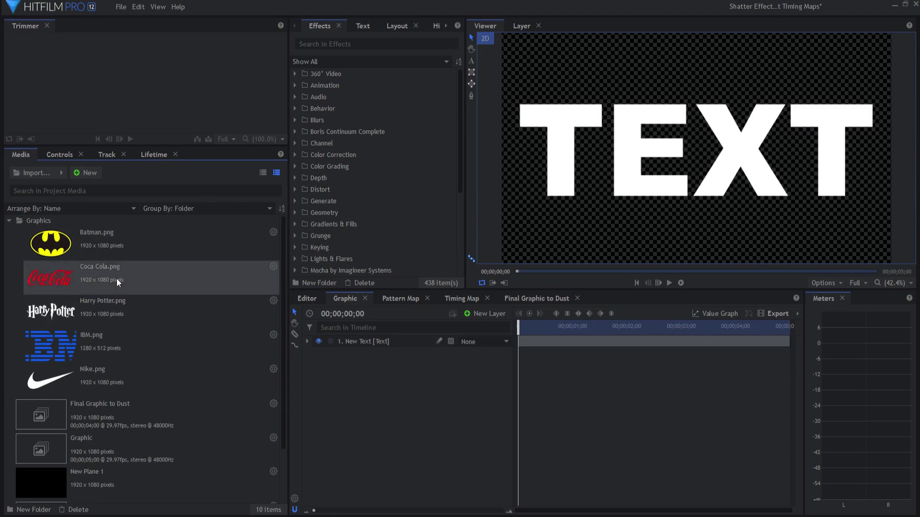
pyautogui.click(10, 221)
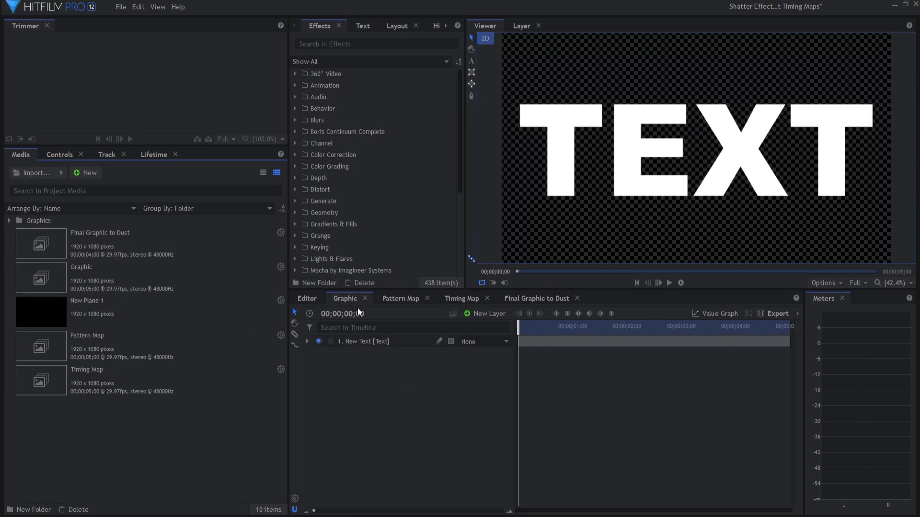
pyautogui.click(534, 299)
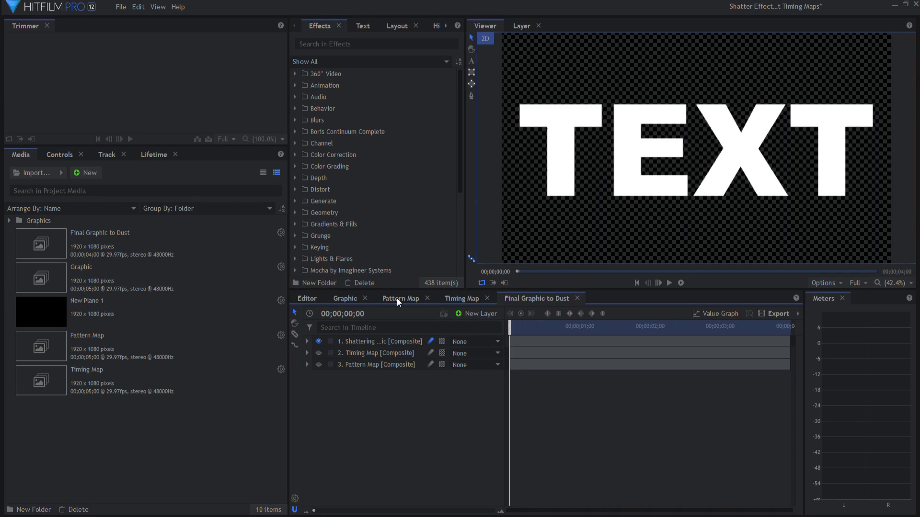
# In Timing Map, swap the gradient layer for Explode All at Once, then preview Final Graphic to Dust
pyautogui.click(459, 297)
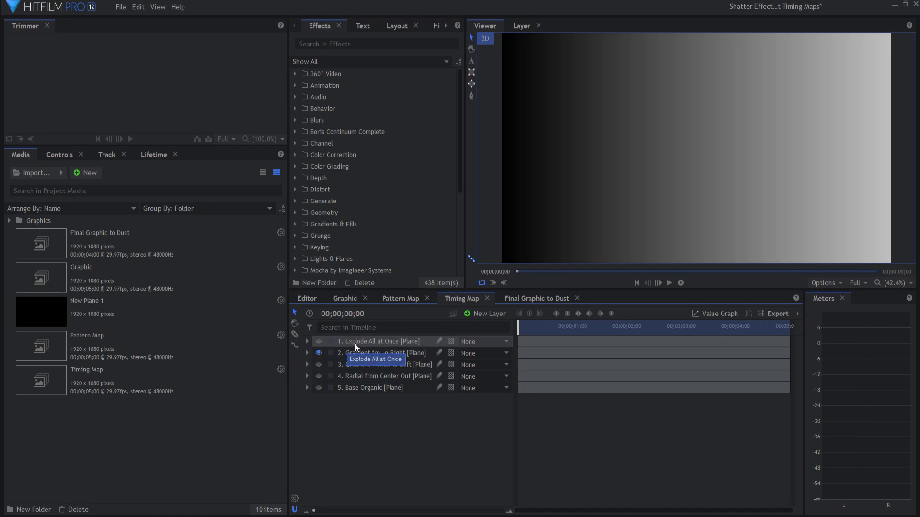
pyautogui.click(318, 353)
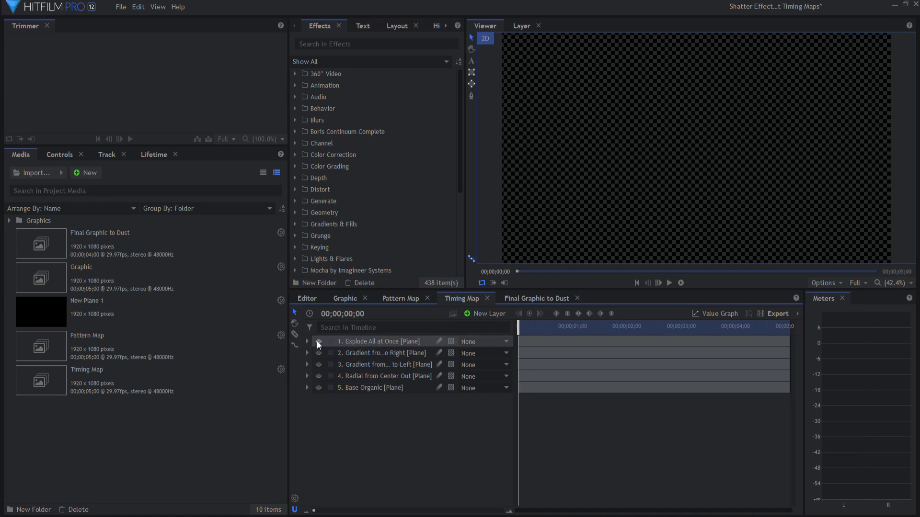
pyautogui.click(318, 341)
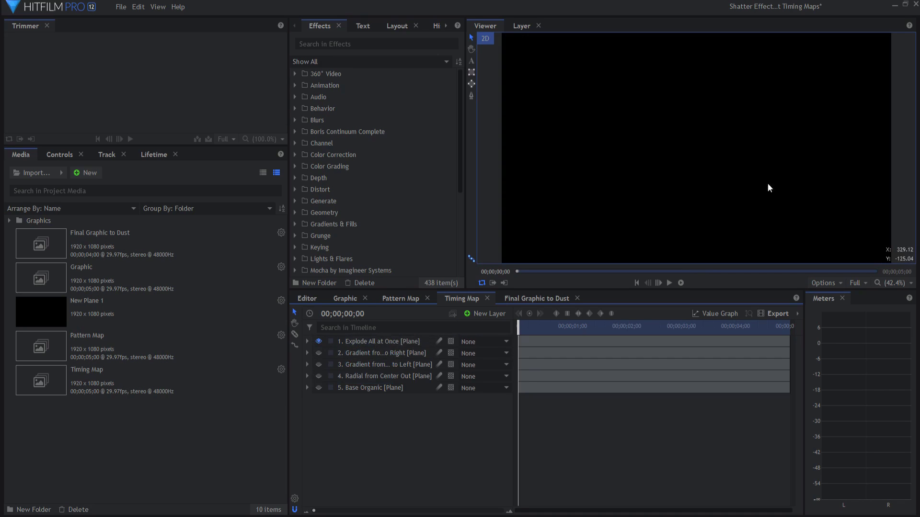
pyautogui.click(524, 299)
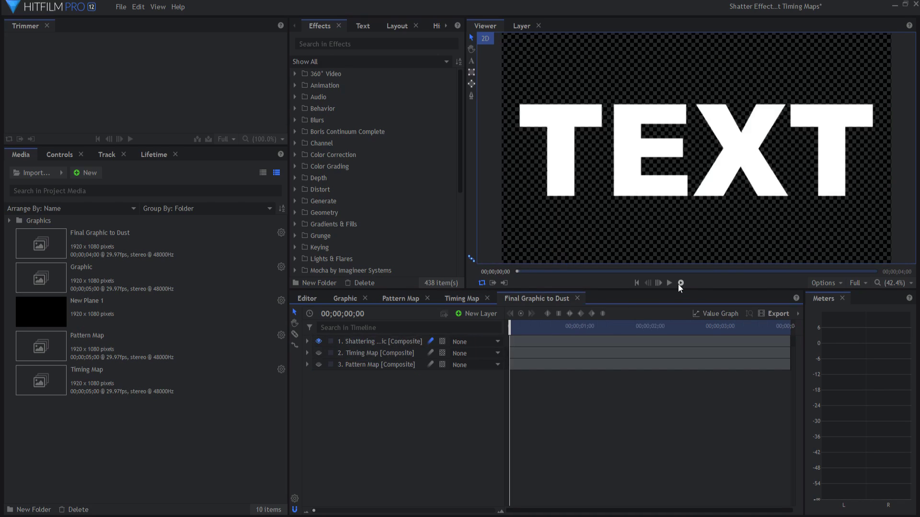
pyautogui.press('space')
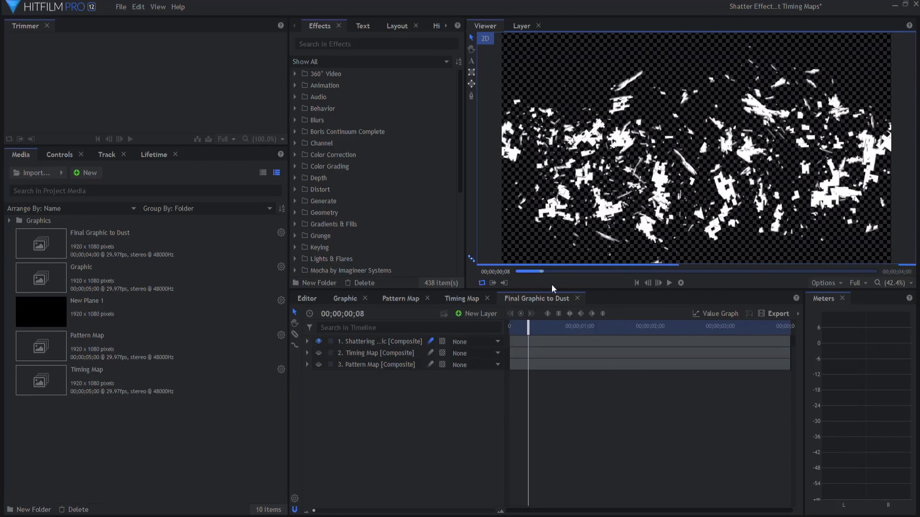
pyautogui.click(639, 281)
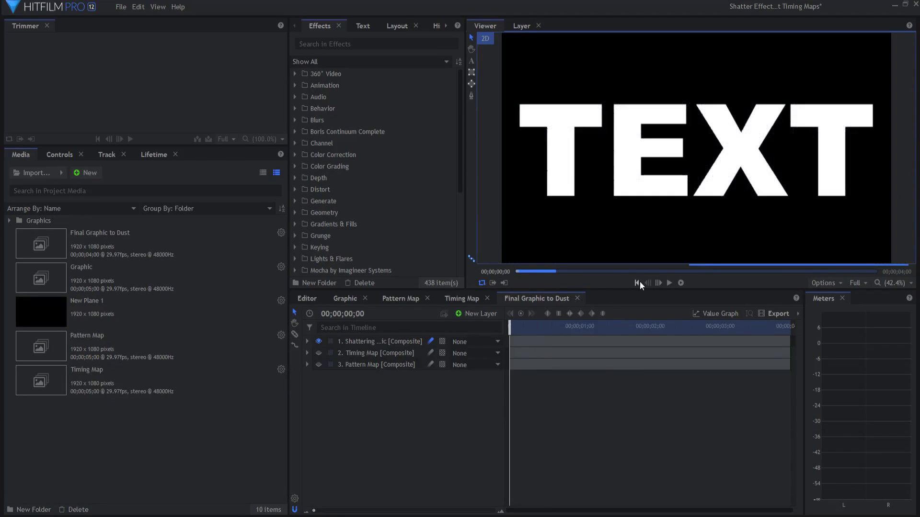
# Set the Explode All at Once plane's Fill Color effect to grey 72,72,72
pyautogui.click(463, 297)
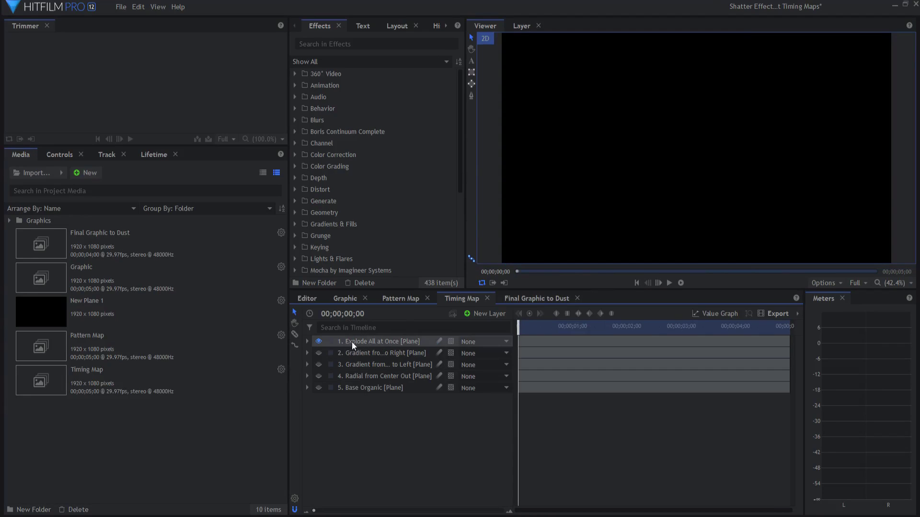
pyautogui.click(307, 341)
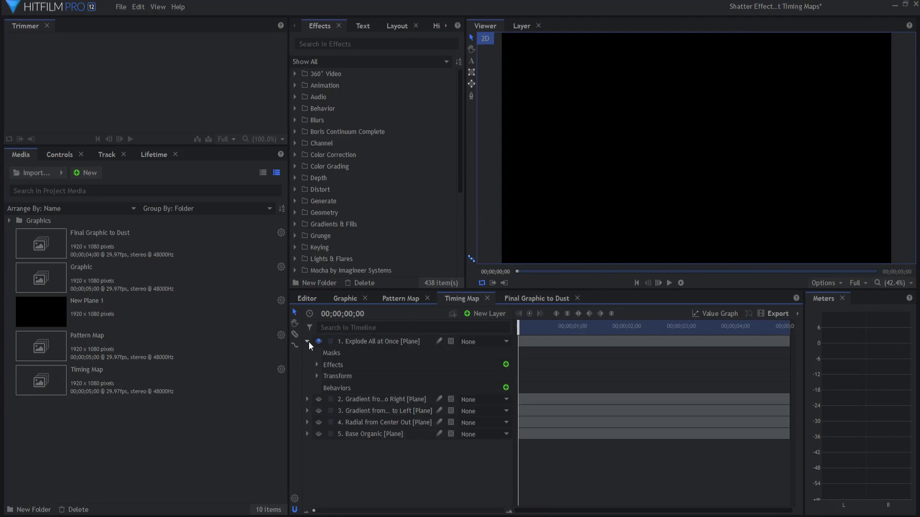
pyautogui.click(316, 377)
pyautogui.click(316, 375)
pyautogui.click(317, 365)
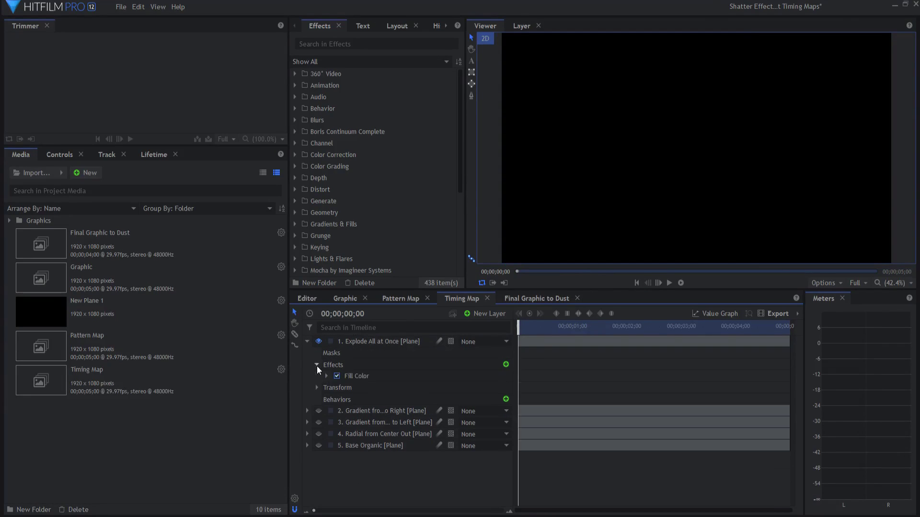
pyautogui.click(326, 376)
pyautogui.click(506, 388)
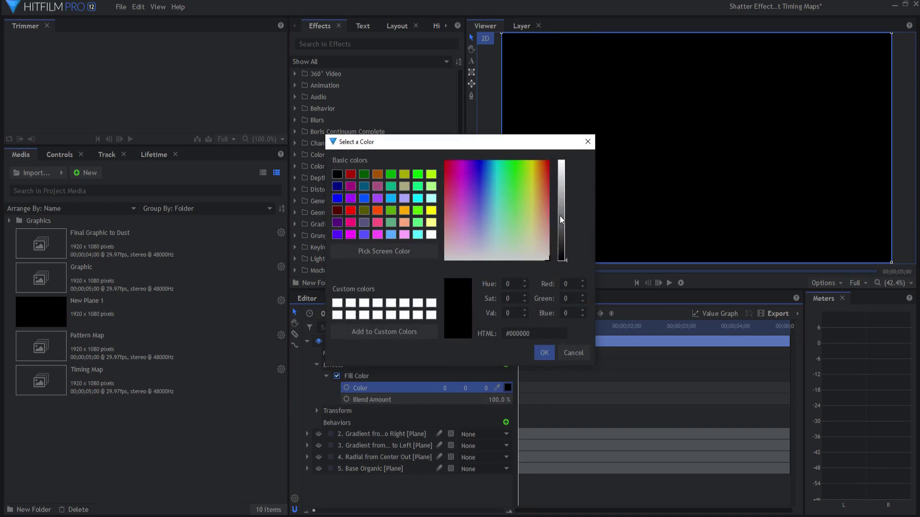
pyautogui.click(561, 232)
pyautogui.click(543, 352)
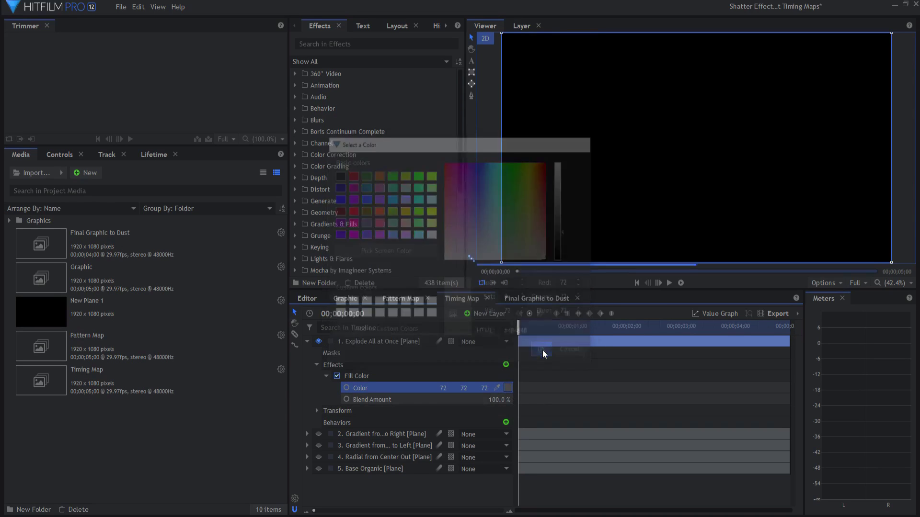
pyautogui.click(545, 298)
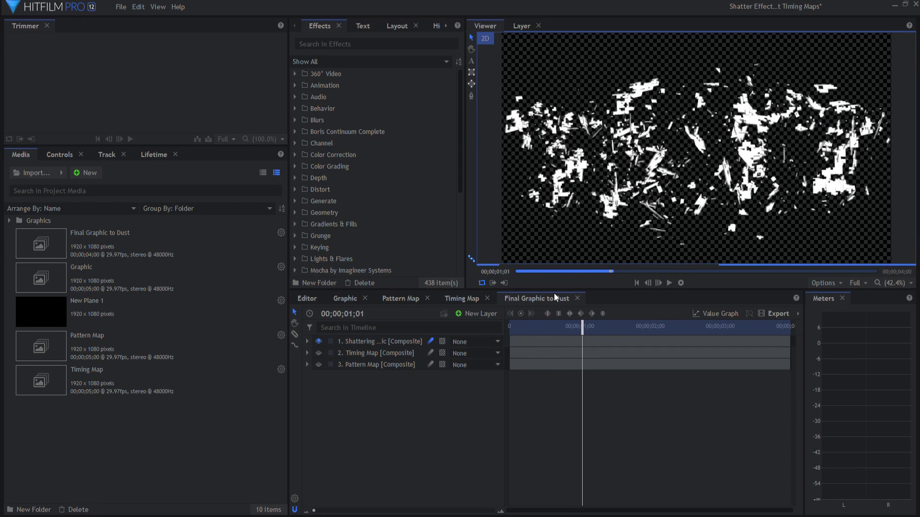
# Make the left-to-right gradient the visible timing layer instead of Explode All at Once, and preview it
pyautogui.click(637, 282)
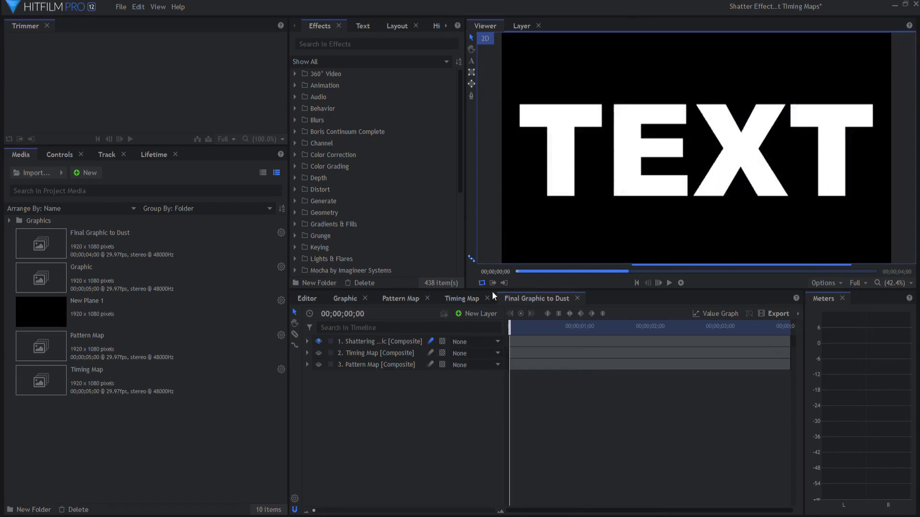
pyautogui.click(464, 300)
pyautogui.click(305, 341)
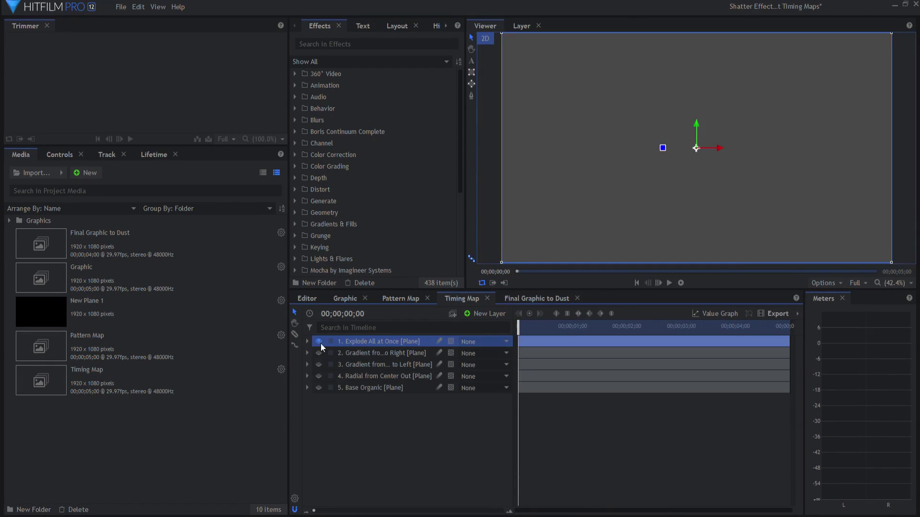
pyautogui.click(319, 340)
pyautogui.click(318, 353)
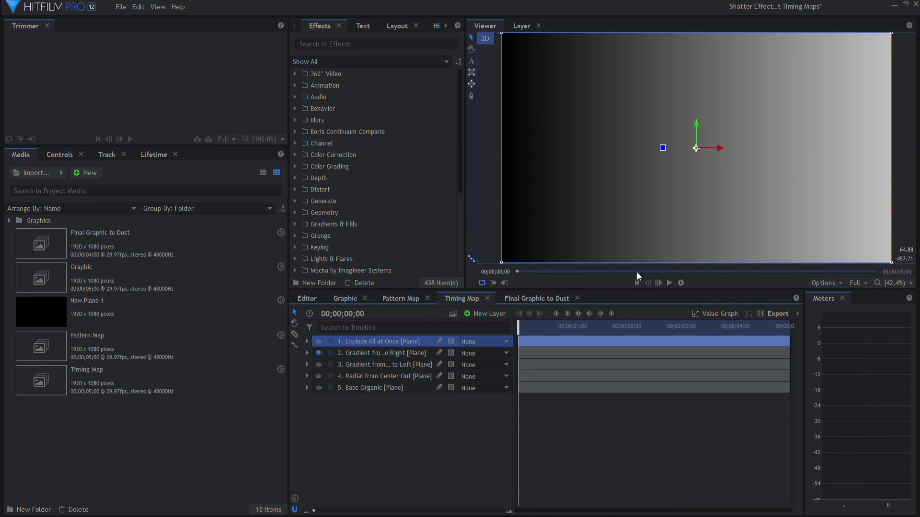
pyautogui.click(533, 298)
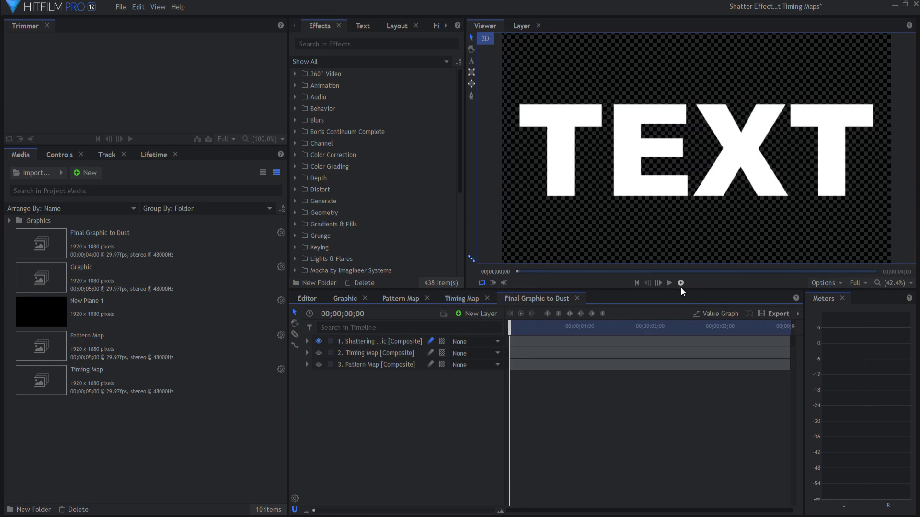
pyautogui.click(681, 282)
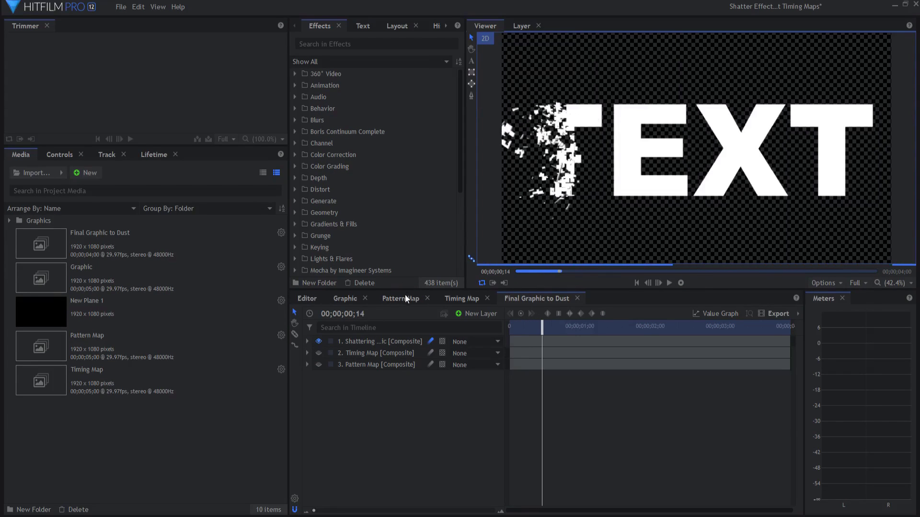
# Try the right-to-left and Radial from Center Out timing layers, leaving only Base Organic visible
pyautogui.click(455, 298)
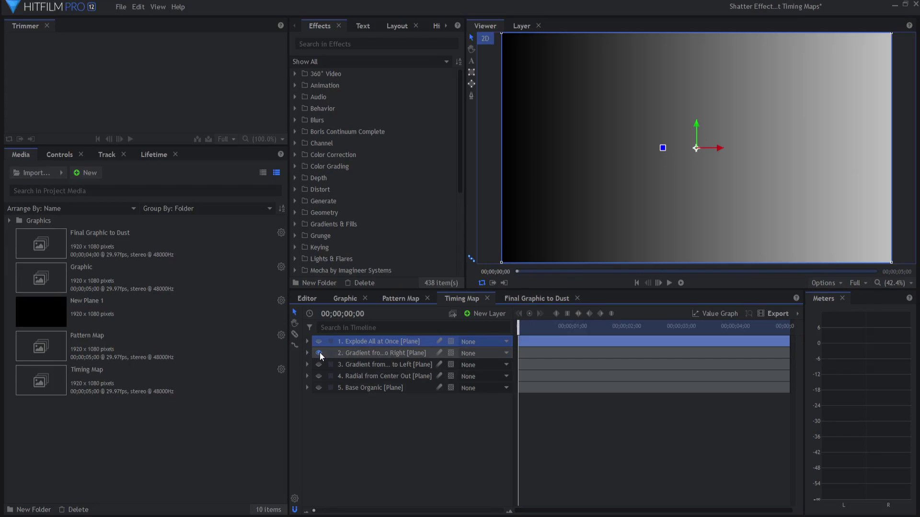
pyautogui.click(319, 353)
pyautogui.click(318, 364)
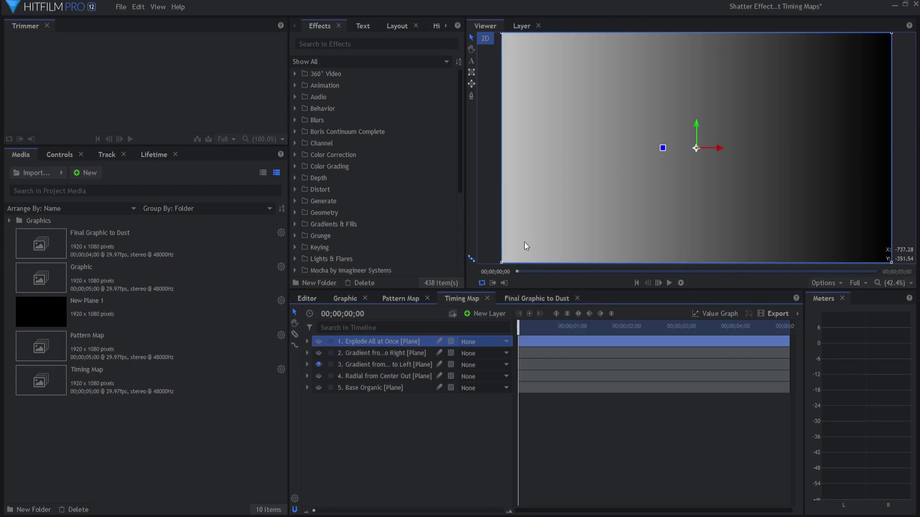
pyautogui.click(319, 363)
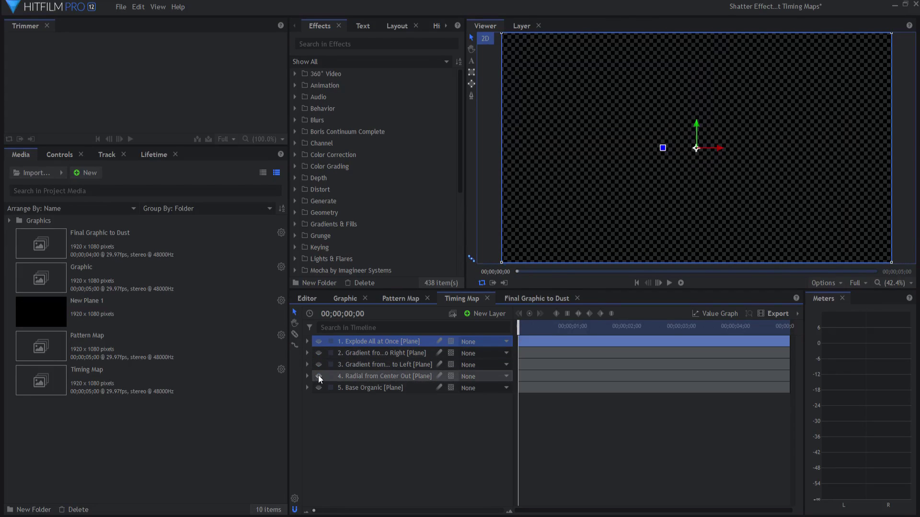
pyautogui.click(318, 376)
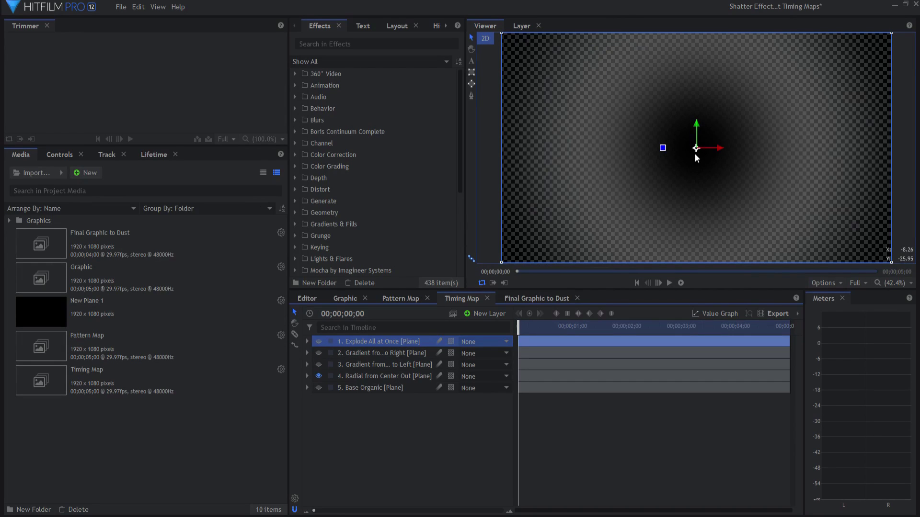
pyautogui.click(319, 376)
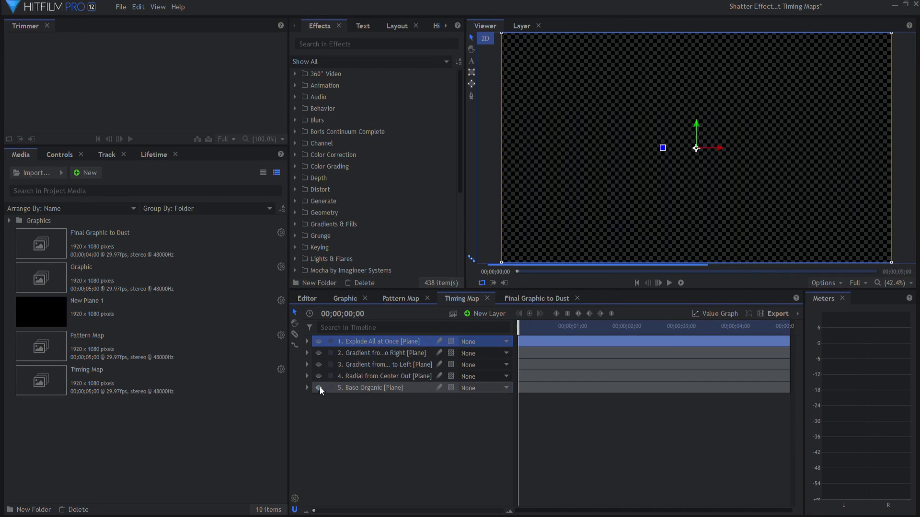
pyautogui.click(318, 388)
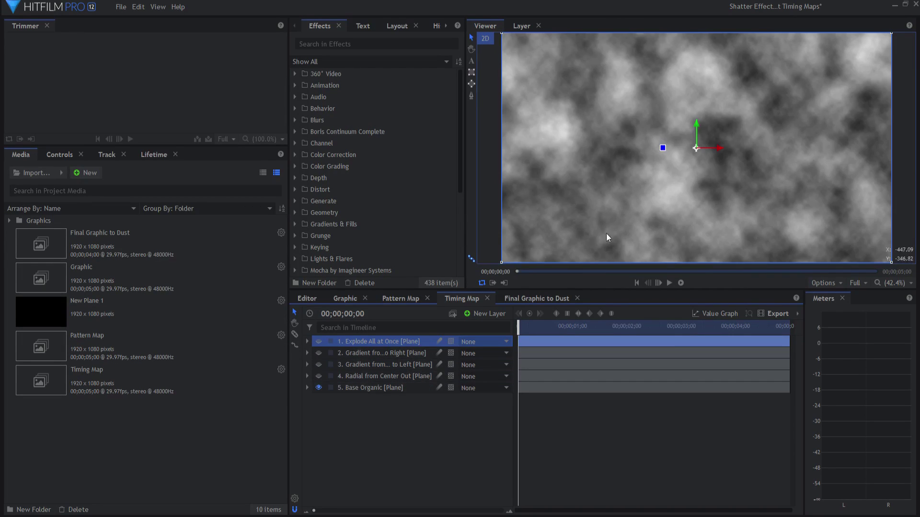
# Preview the Base Organic shatter in Final Graphic to Dust and park the playhead at frame 22
pyautogui.click(307, 388)
pyautogui.click(307, 388)
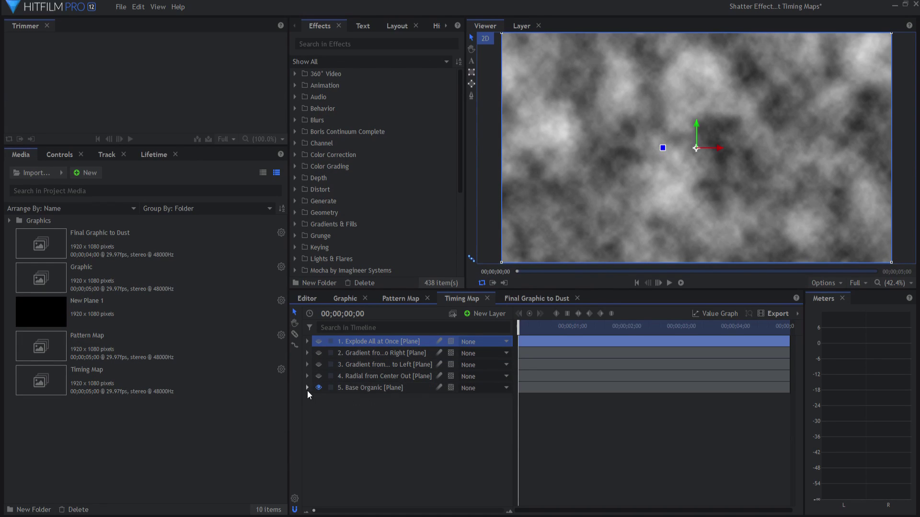
pyautogui.click(537, 298)
pyautogui.click(669, 283)
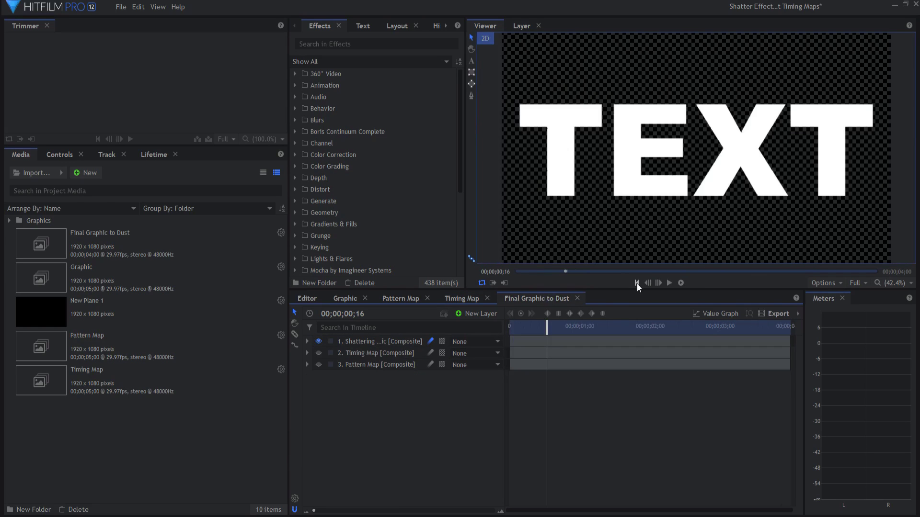
pyautogui.click(680, 283)
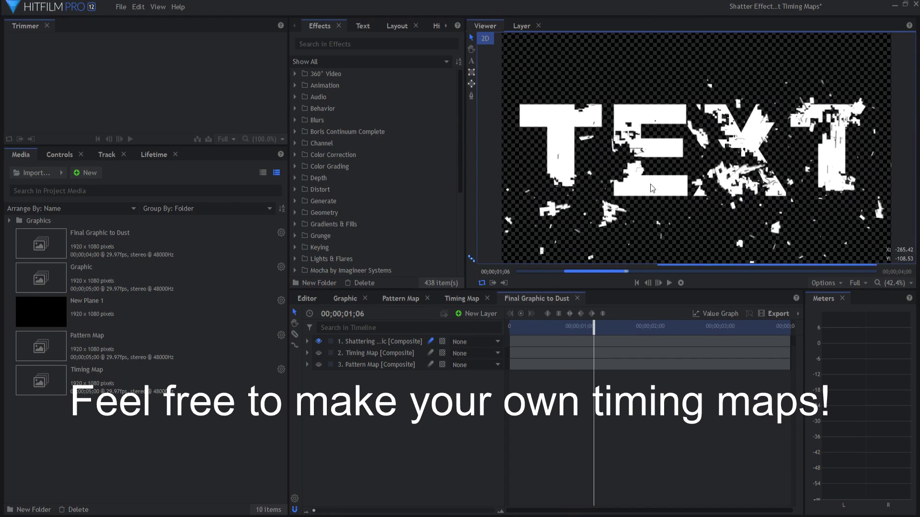
pyautogui.click(562, 327)
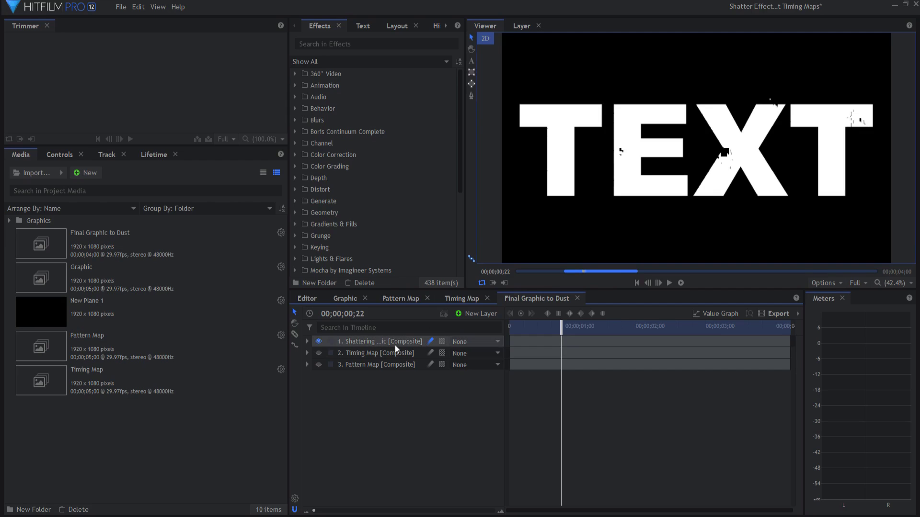
# Open the Shatter effect's settings on the Shattering Graphic layer
pyautogui.click(357, 340)
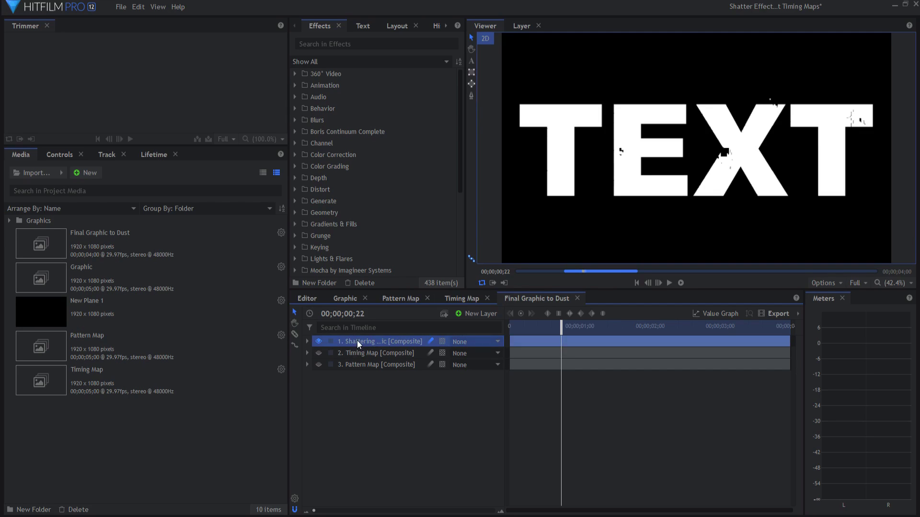
pyautogui.click(307, 341)
pyautogui.click(317, 365)
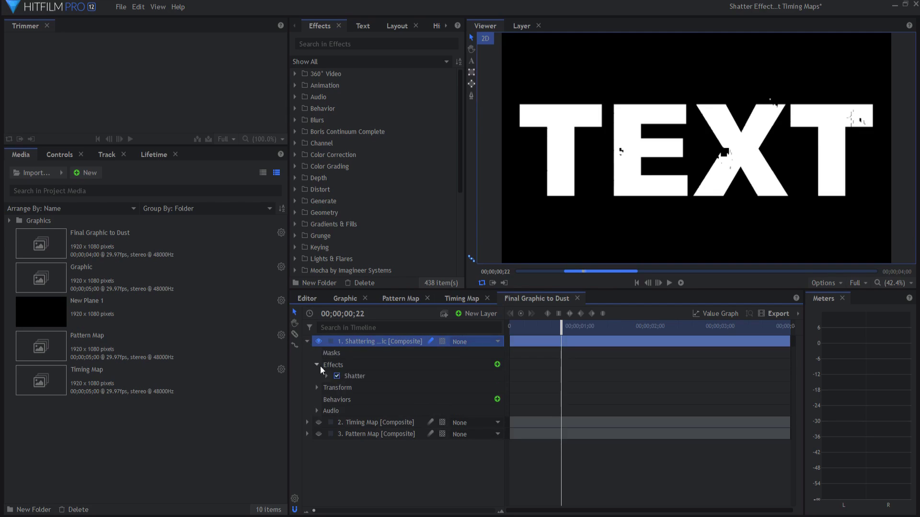
pyautogui.doubleClick(364, 375)
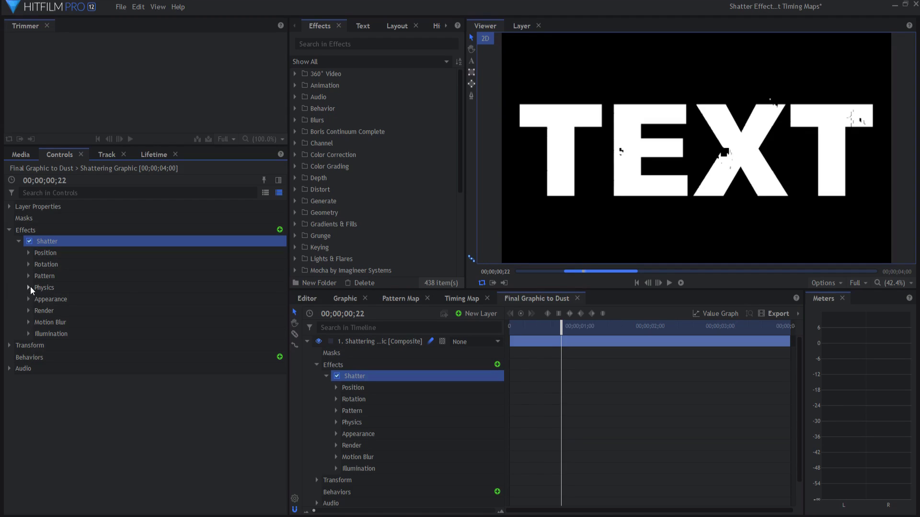
# Check the Physics timing settings, then reveal Pattern > Custom Map using 3. Pattern Map
pyautogui.click(28, 276)
pyautogui.click(29, 280)
pyautogui.click(28, 284)
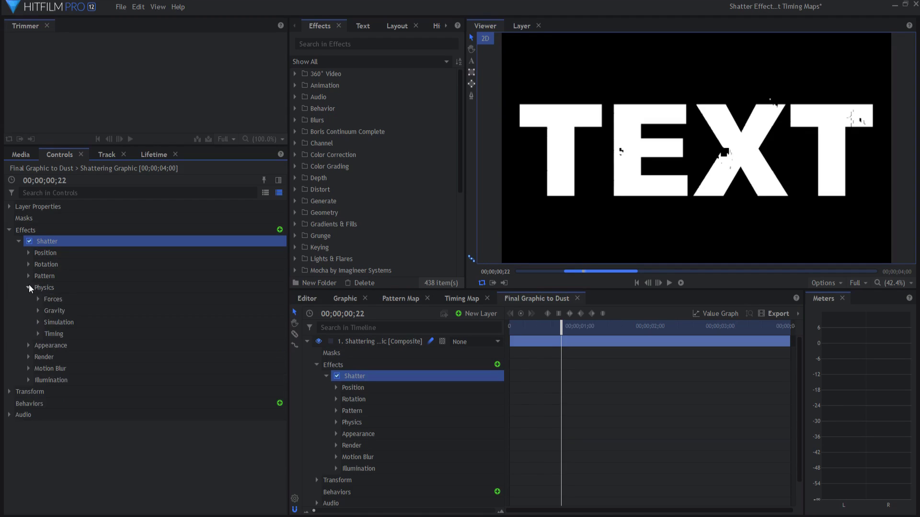
pyautogui.click(38, 334)
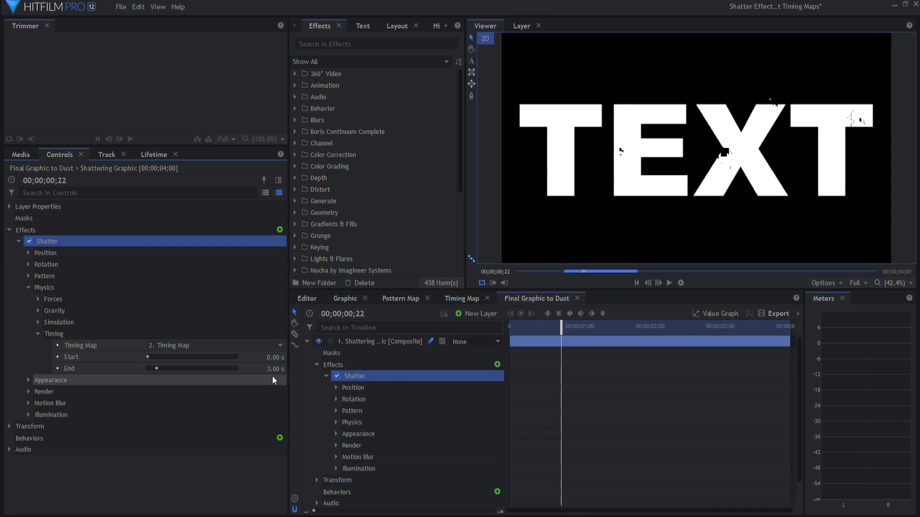
pyautogui.click(38, 334)
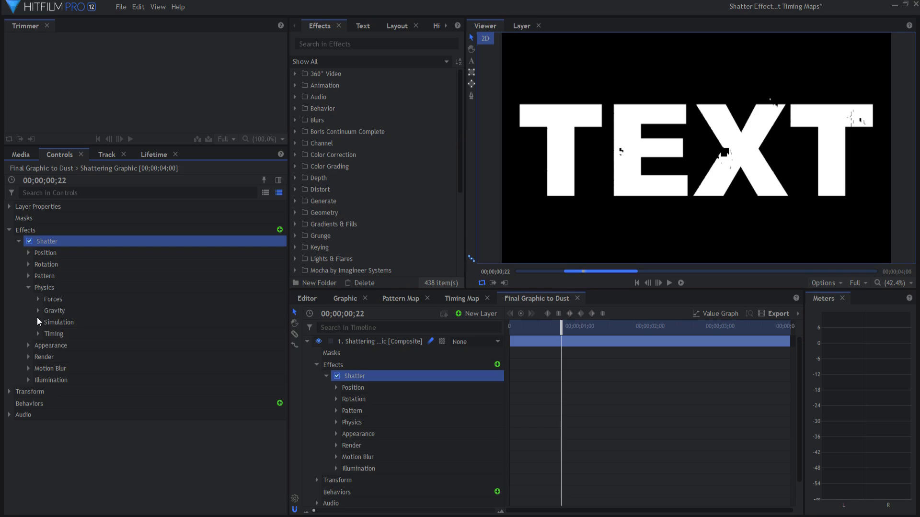
pyautogui.click(28, 288)
pyautogui.click(28, 276)
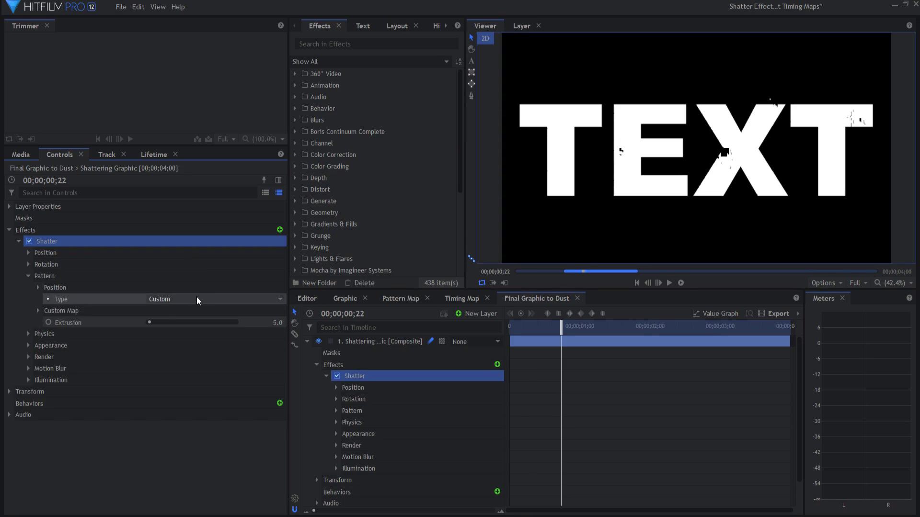
pyautogui.click(37, 311)
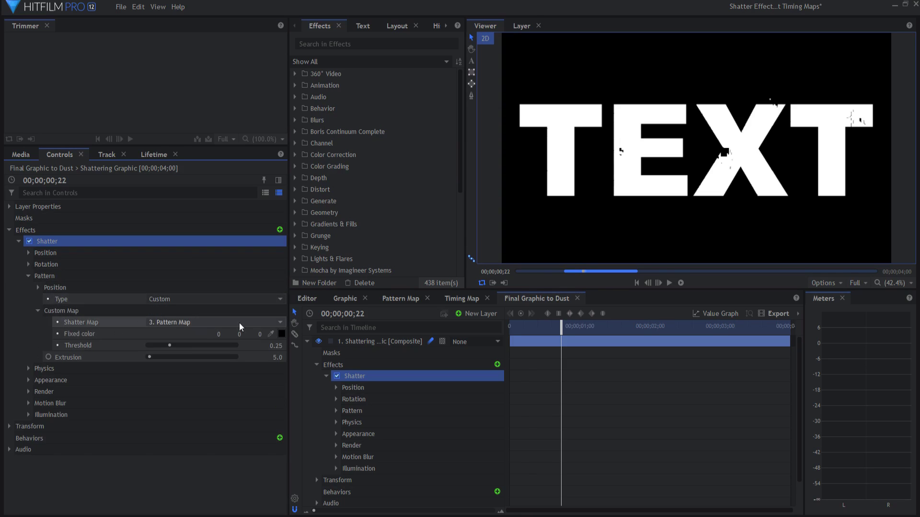
# Step through Patterns 01–04 in Pattern Map, leaving only Pattern 04 visible
pyautogui.click(404, 297)
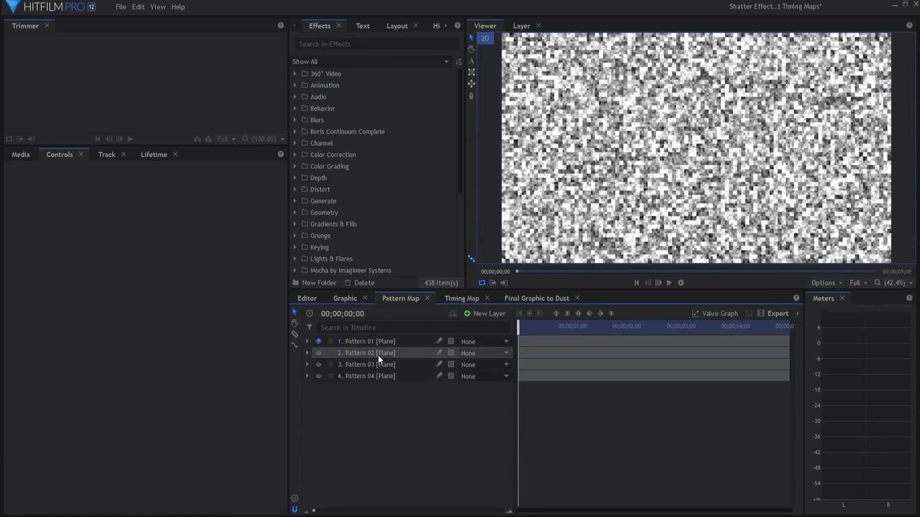
pyautogui.click(306, 341)
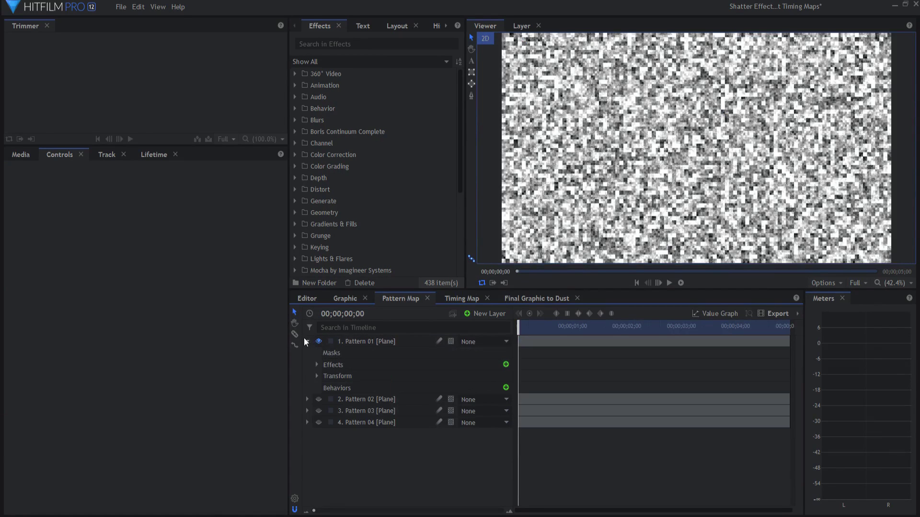
pyautogui.click(307, 341)
pyautogui.click(317, 341)
pyautogui.click(318, 353)
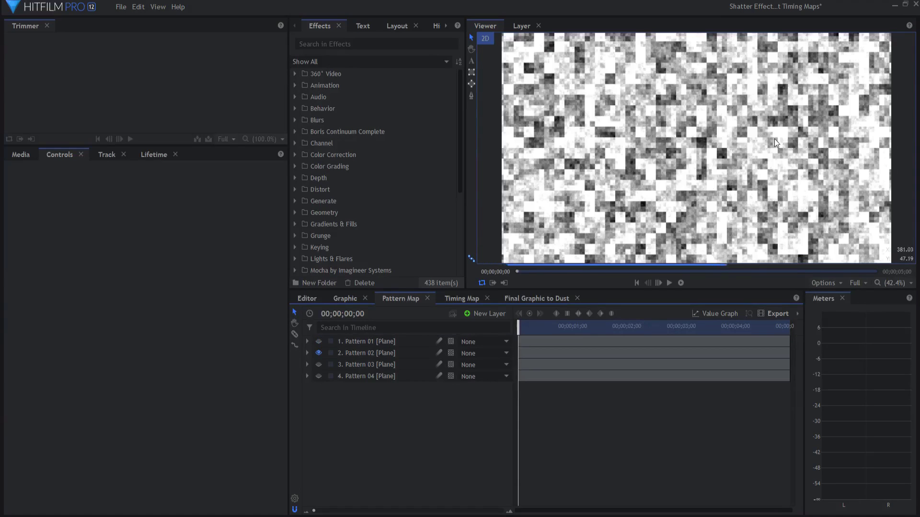
pyautogui.click(319, 353)
pyautogui.click(318, 365)
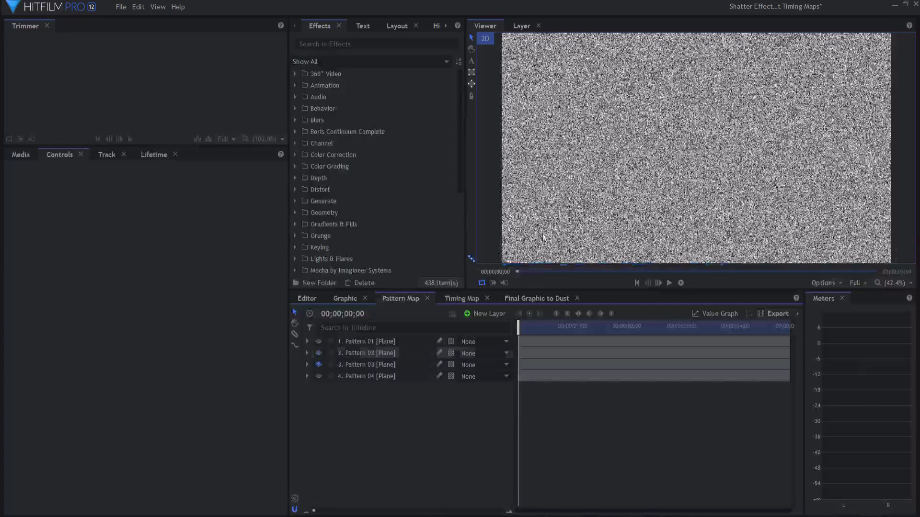
pyautogui.click(318, 364)
pyautogui.click(319, 377)
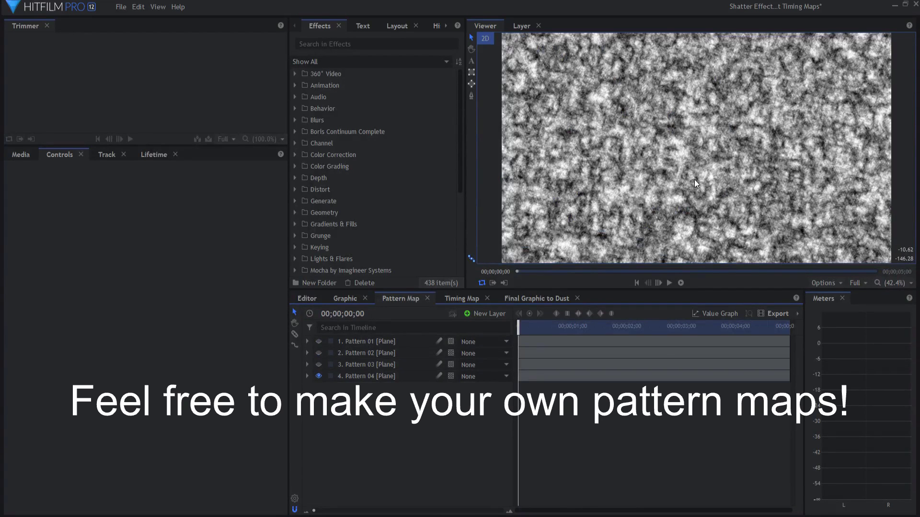
pyautogui.click(554, 298)
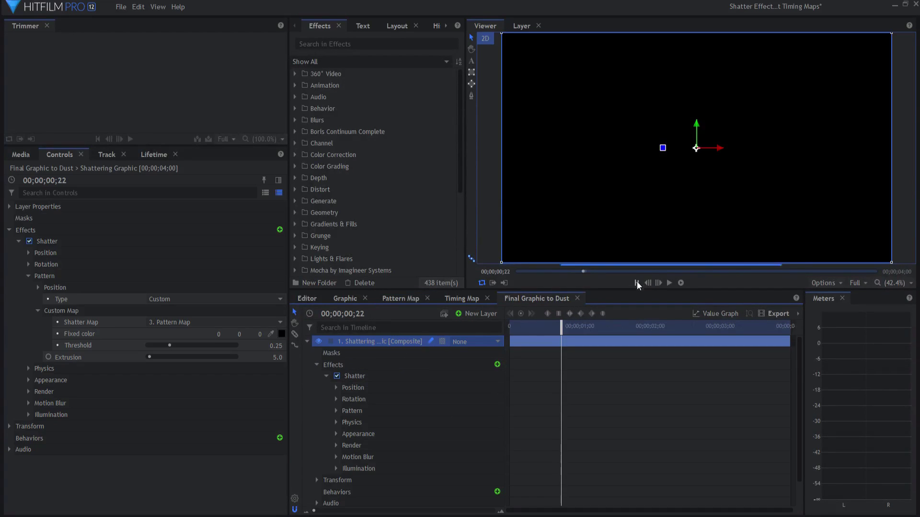
# Preview the animation from the start, then make Explode All at Once visible in Timing Map
pyautogui.click(637, 282)
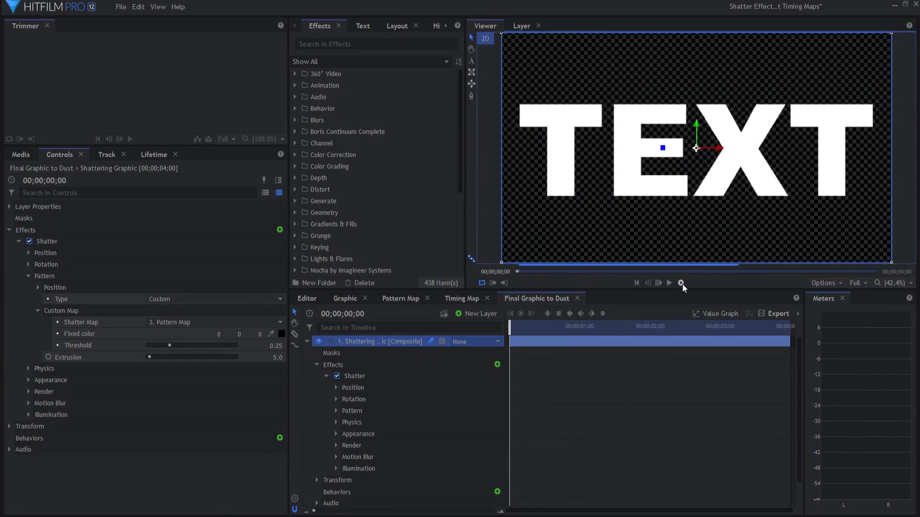
pyautogui.click(681, 283)
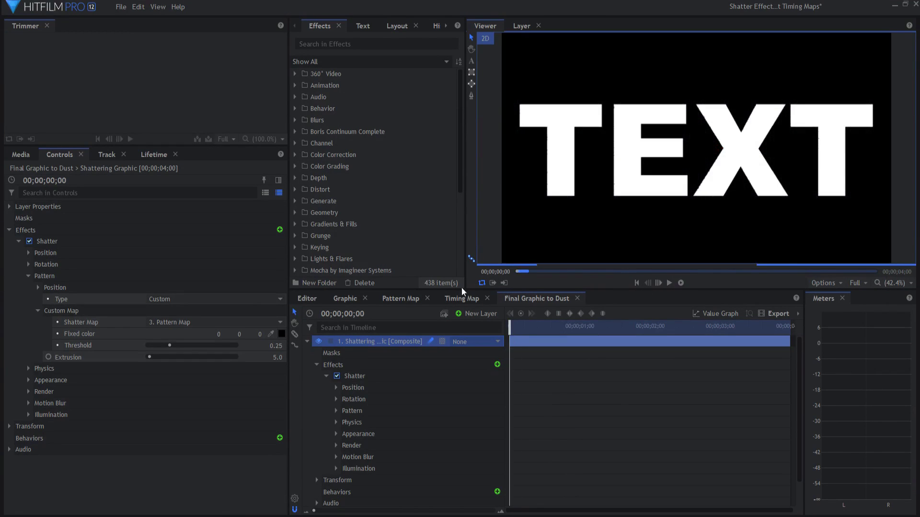
pyautogui.click(455, 299)
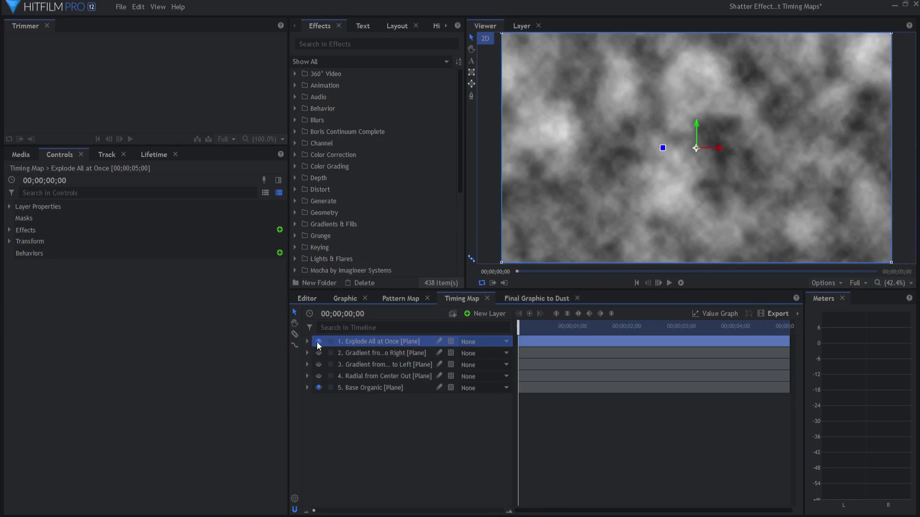
pyautogui.click(319, 342)
# Change the Explode All at Once Fill Color to black #000000, undoing a trial 34 blend
pyautogui.click(307, 341)
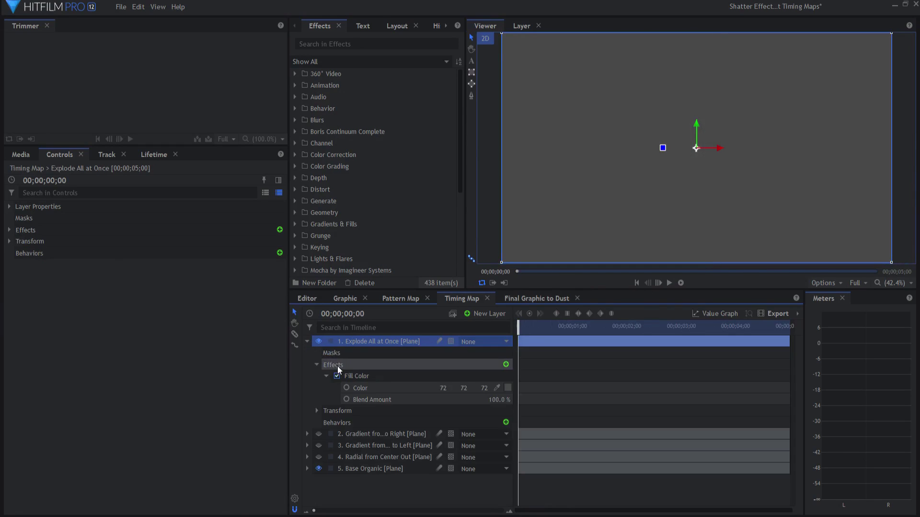
pyautogui.click(498, 399)
pyautogui.write('34')
pyautogui.press('Return')
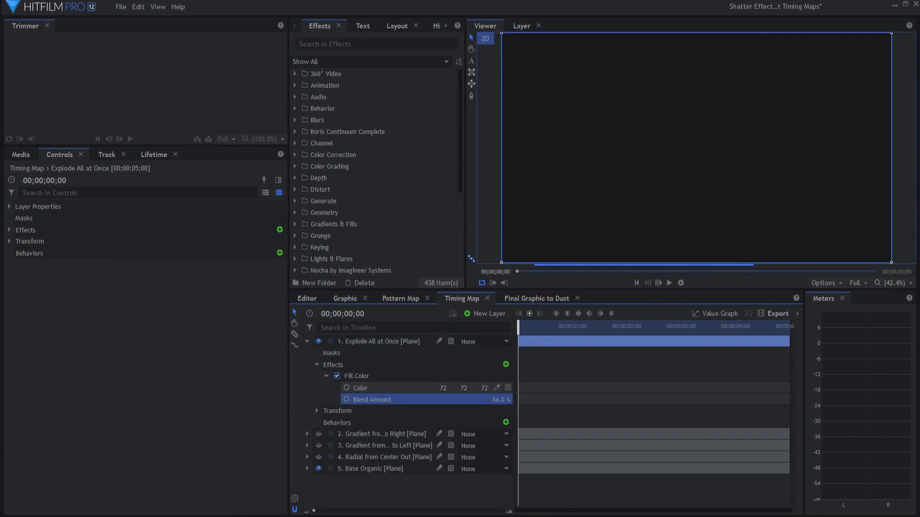
pyautogui.hotkey('ctrl', 'z')
pyautogui.click(509, 389)
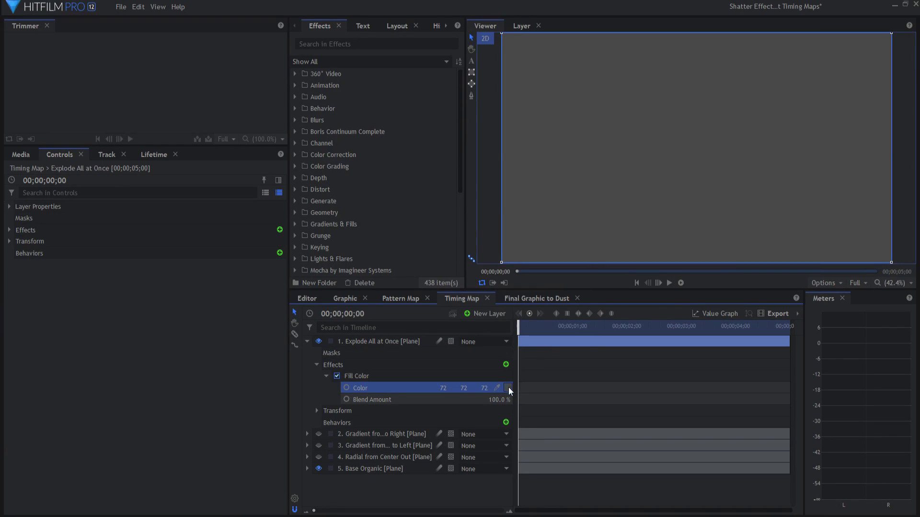
pyautogui.click(508, 388)
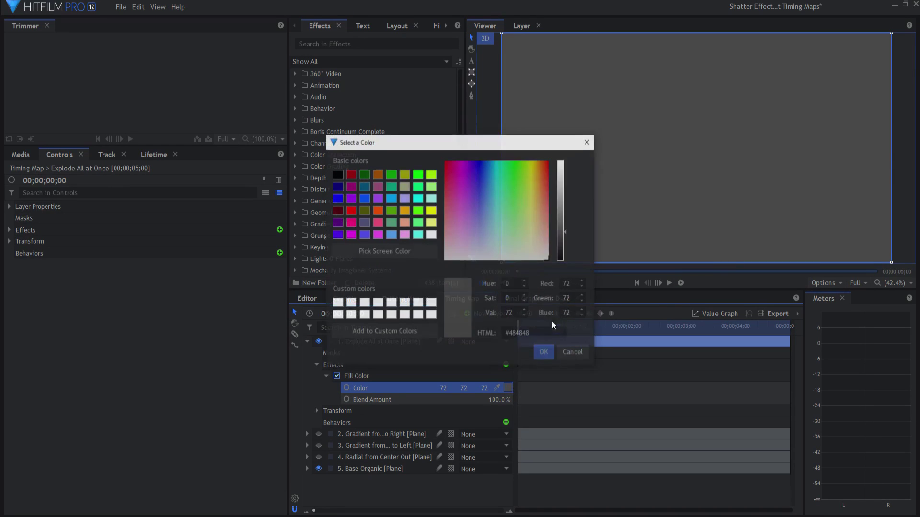
pyautogui.click(549, 357)
# Play Final Graphic to Dust to see TEXT break into large tumbling chunks, then rewind
pyautogui.click(537, 298)
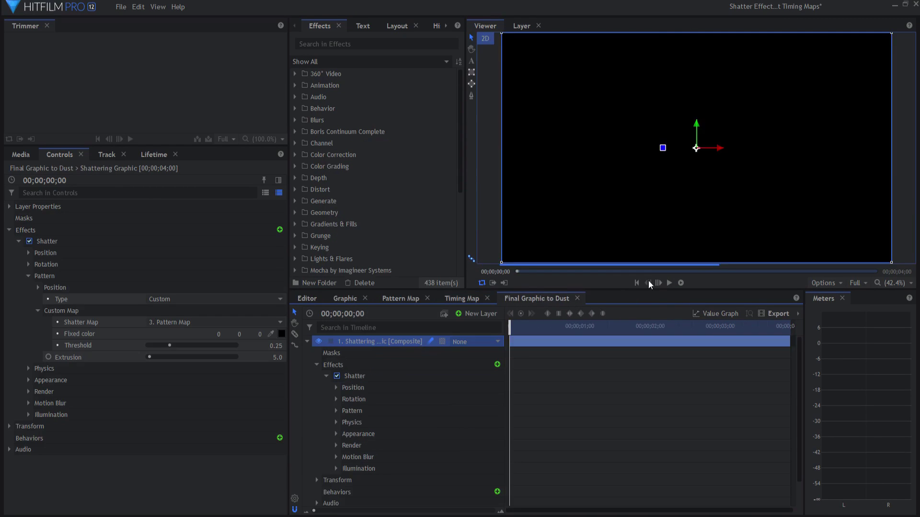
pyautogui.click(683, 284)
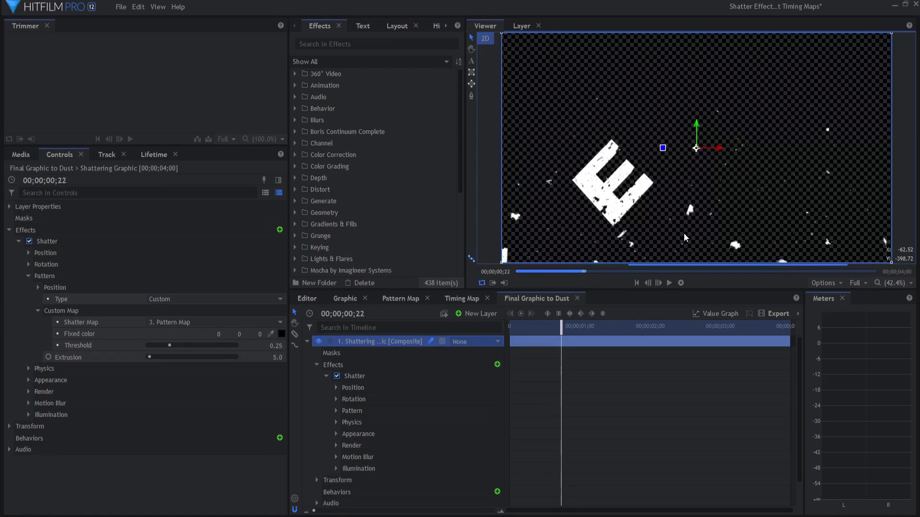
pyautogui.click(638, 283)
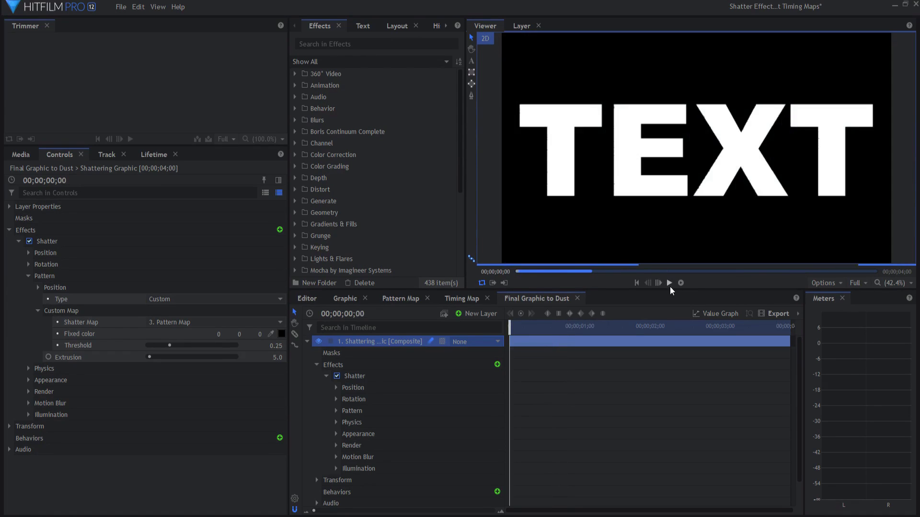
pyautogui.click(670, 284)
pyautogui.click(669, 283)
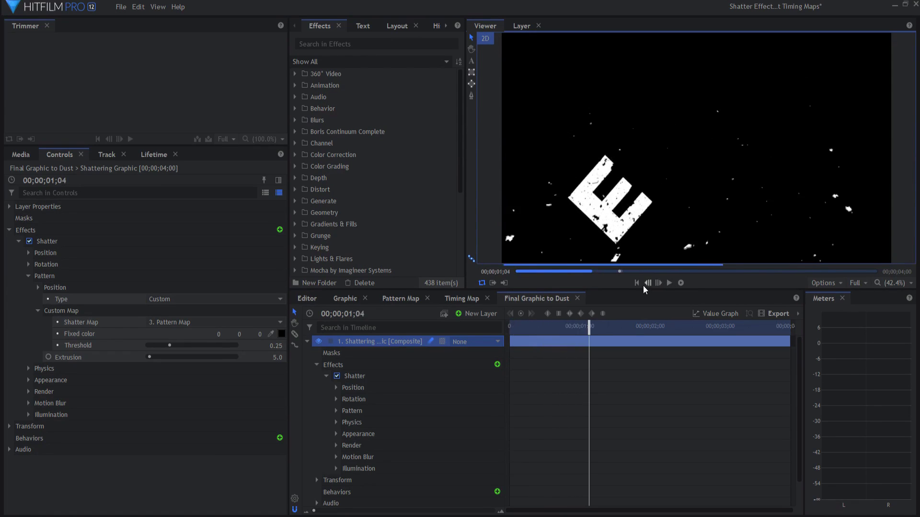
pyautogui.click(637, 283)
pyautogui.click(308, 341)
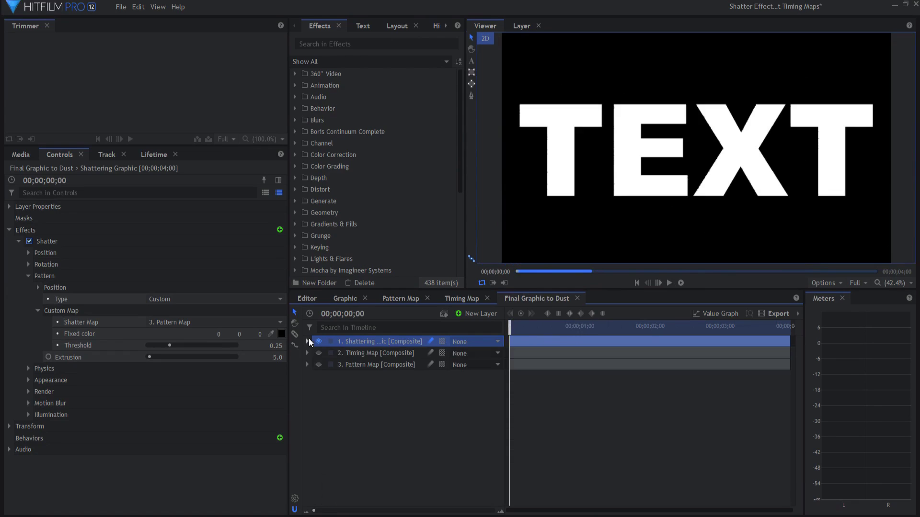
# Switch the Shatter pattern type to Bricks and render a preview
pyautogui.click(400, 299)
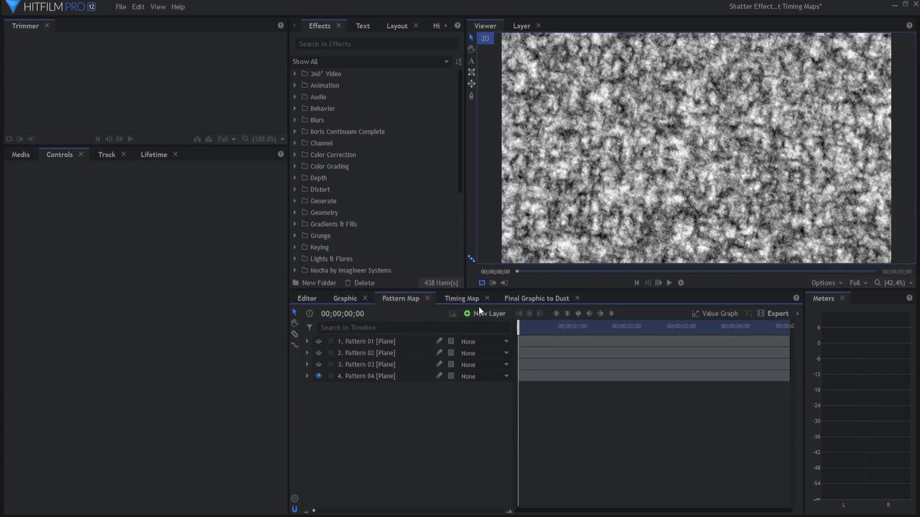
pyautogui.click(526, 298)
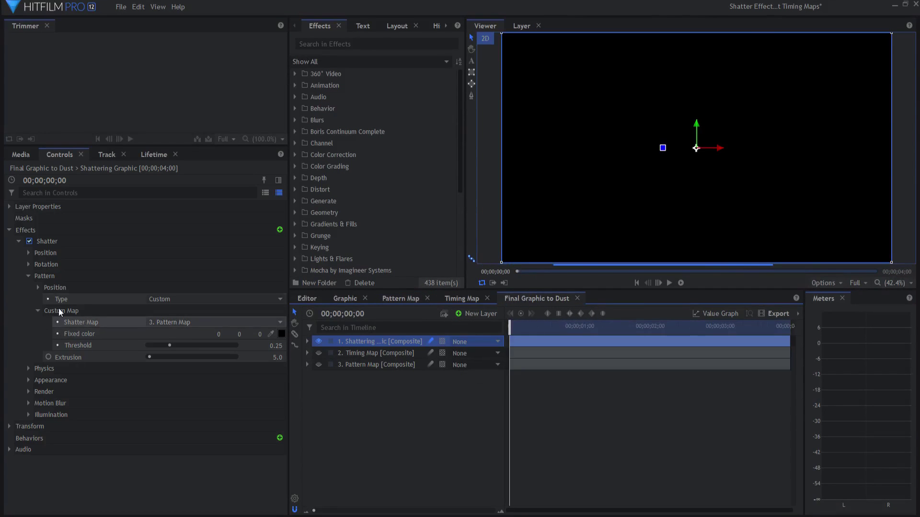
pyautogui.click(174, 299)
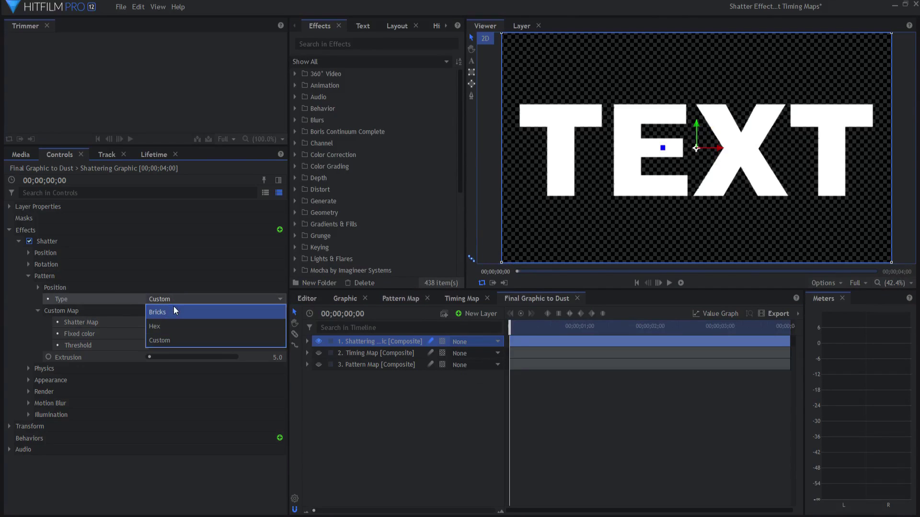
pyautogui.click(172, 312)
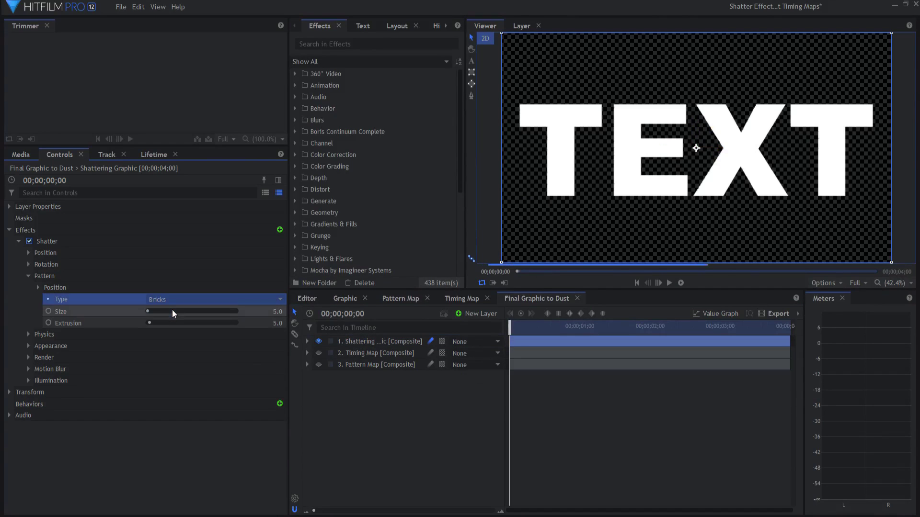
pyautogui.click(681, 284)
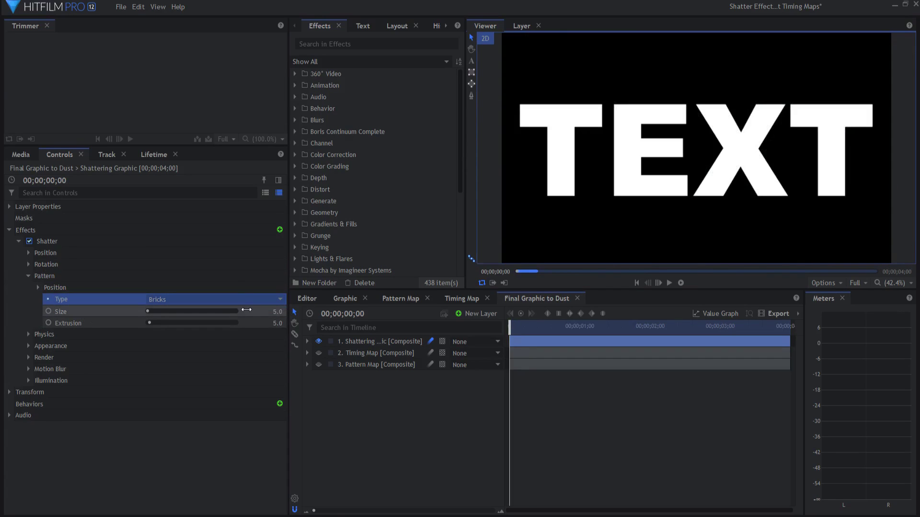
# Set Extrusion 5.0 and Size 47, preview the bricks, then change the pattern type to Hex
pyautogui.click(278, 324)
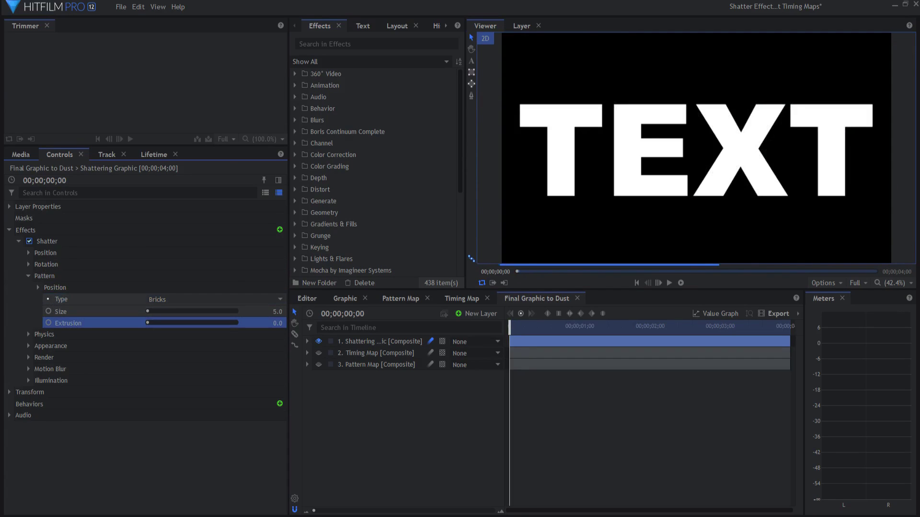
pyautogui.click(281, 324)
pyautogui.write('5')
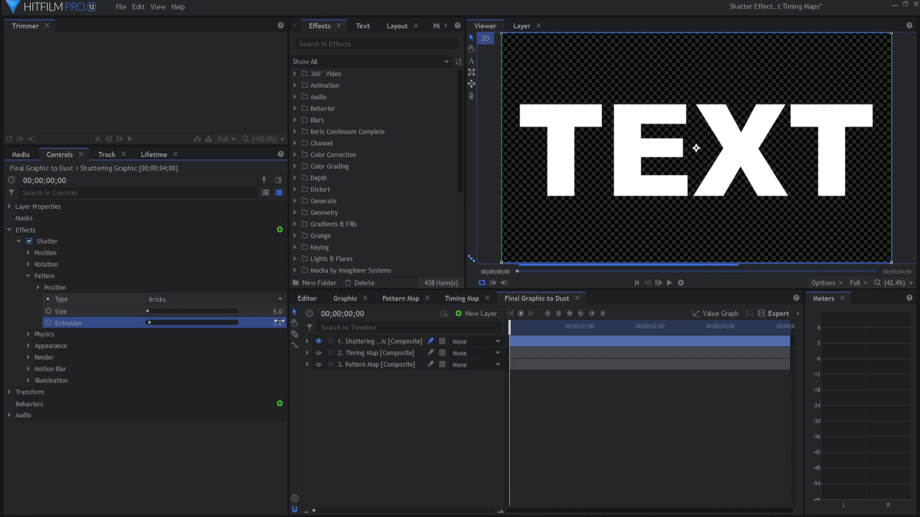
pyautogui.press('Return')
pyautogui.moveTo(277, 312); pyautogui.dragTo(554, 272)
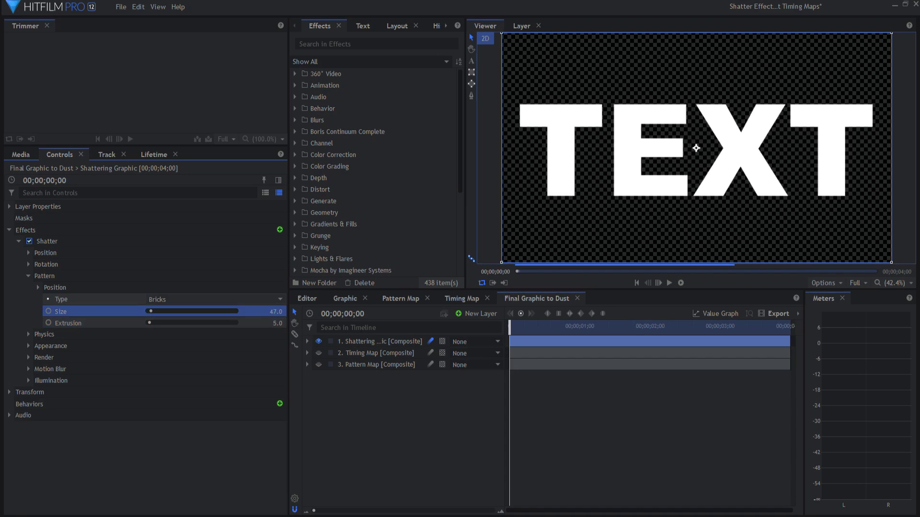
pyautogui.click(680, 283)
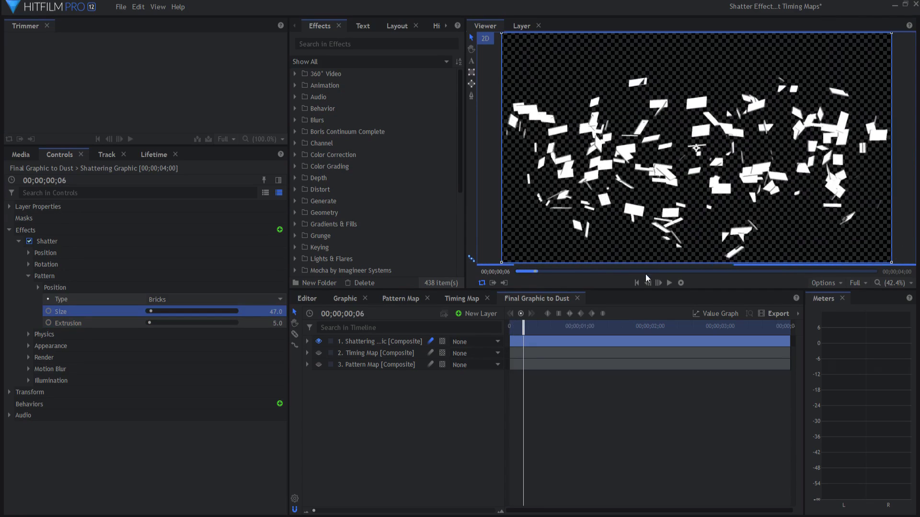
pyautogui.click(636, 283)
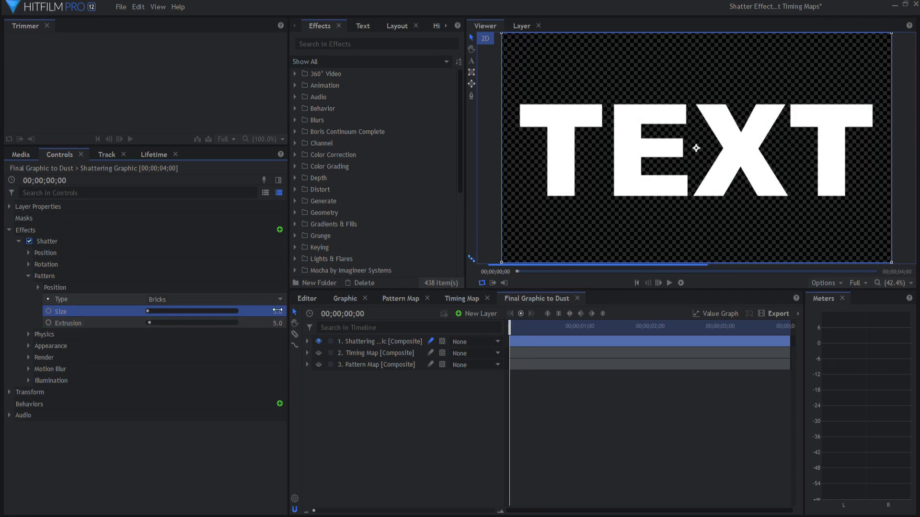
pyautogui.click(176, 298)
pyautogui.click(168, 329)
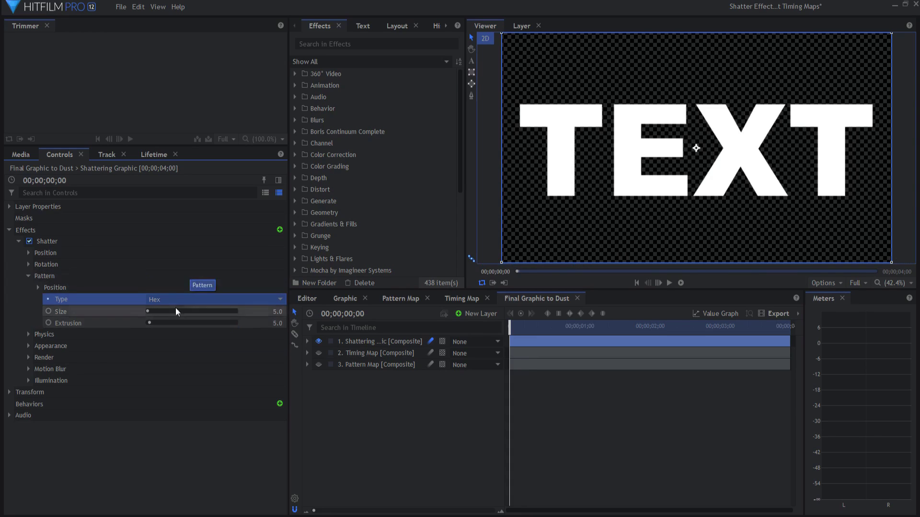
pyautogui.click(681, 283)
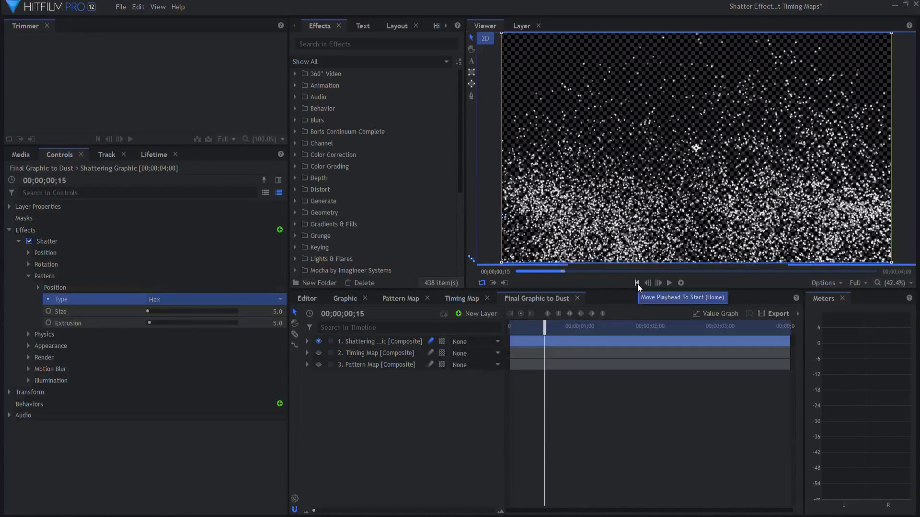
pyautogui.click(638, 284)
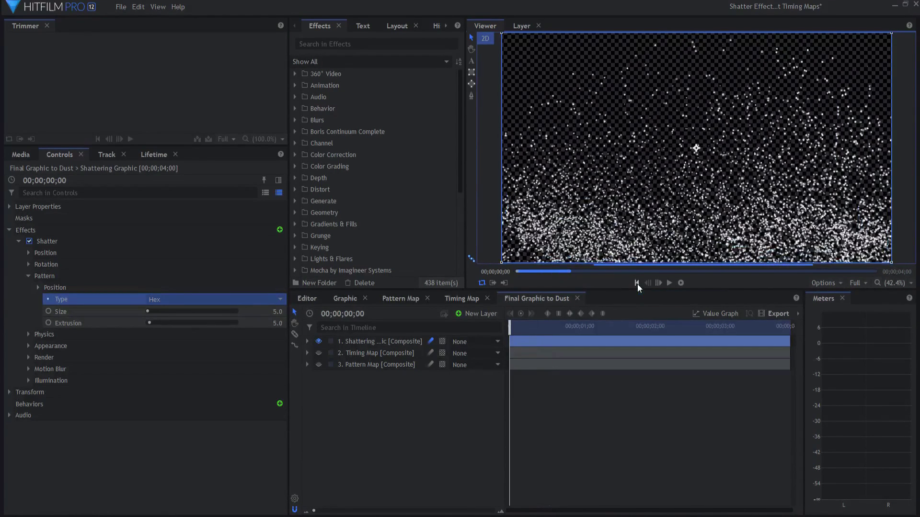
pyautogui.click(670, 283)
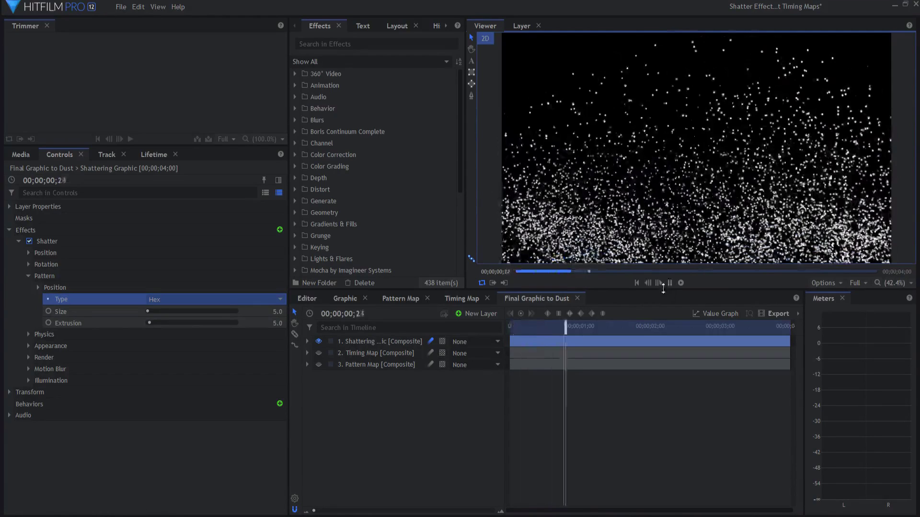
pyautogui.click(637, 282)
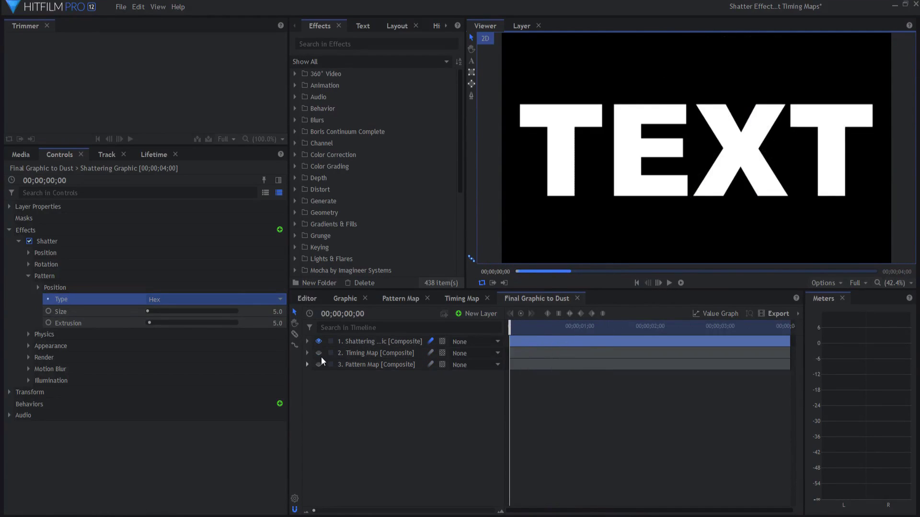
# Set the Shatter effect's Motion Blur mode to Comp Settings
pyautogui.click(29, 369)
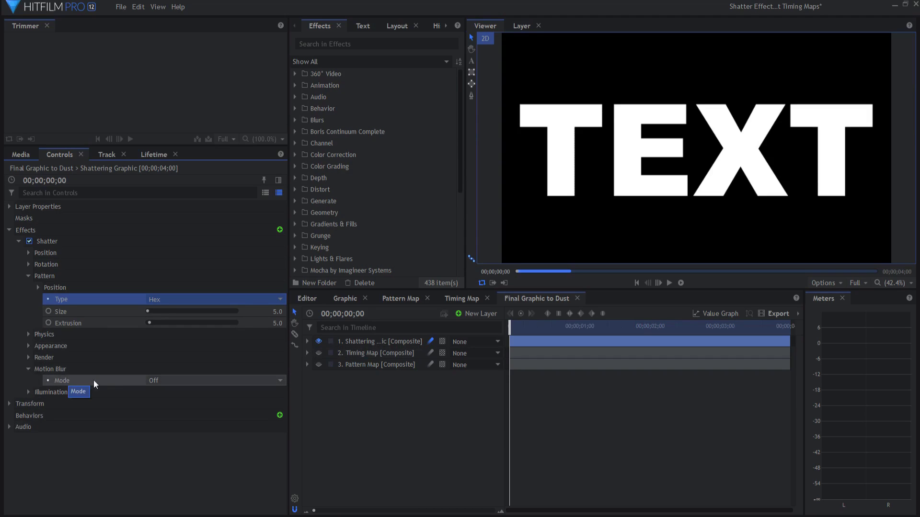
pyautogui.click(183, 379)
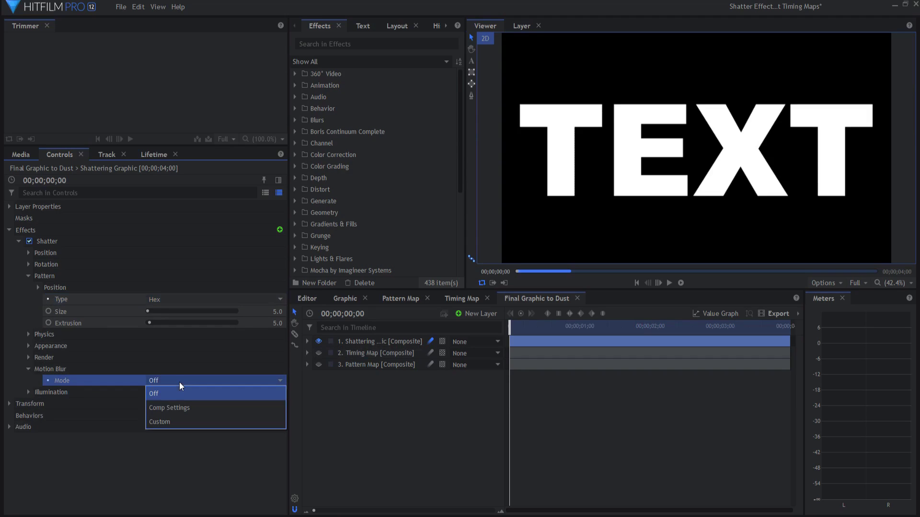
pyautogui.click(169, 409)
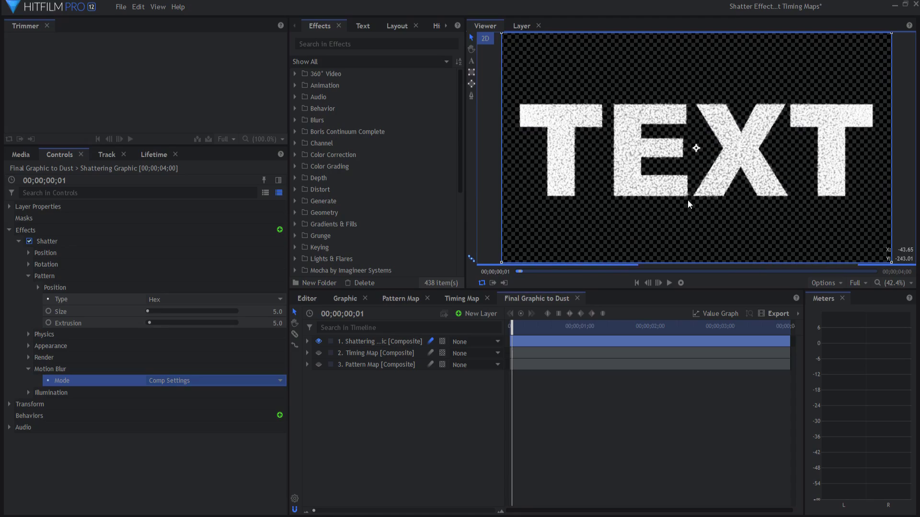
pyautogui.press('Right')
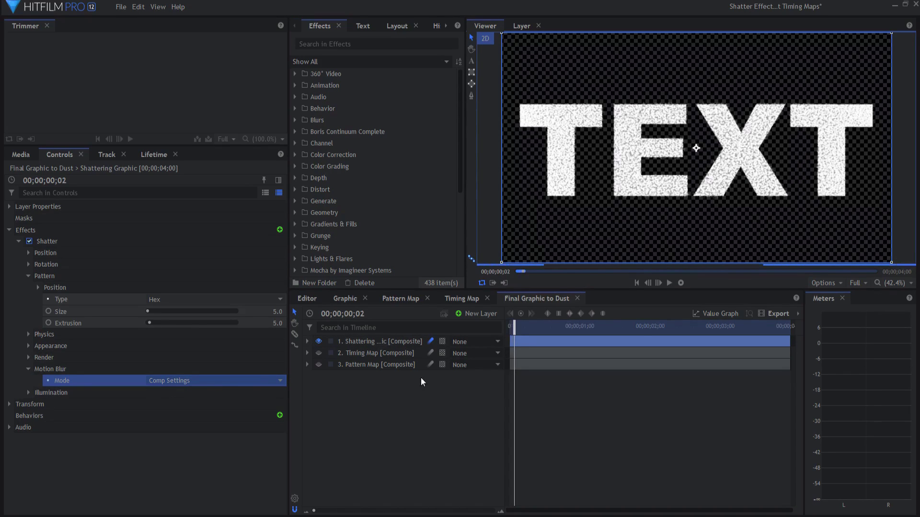